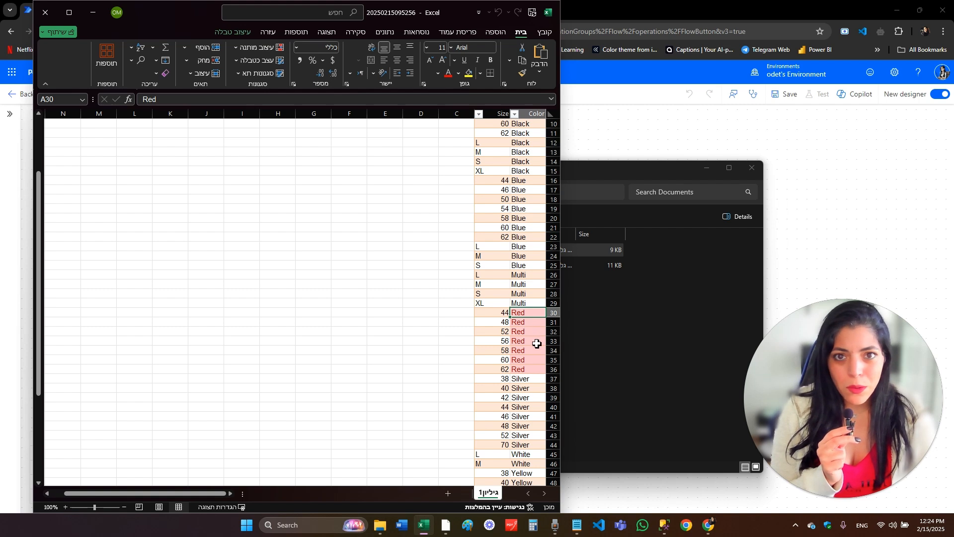
click(517, 200)
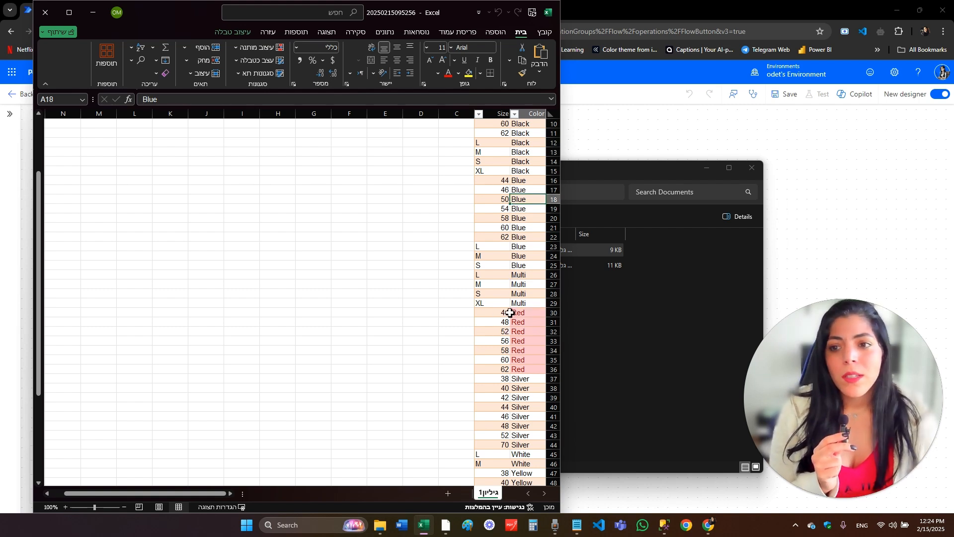
scroll(475, 280, up, 3)
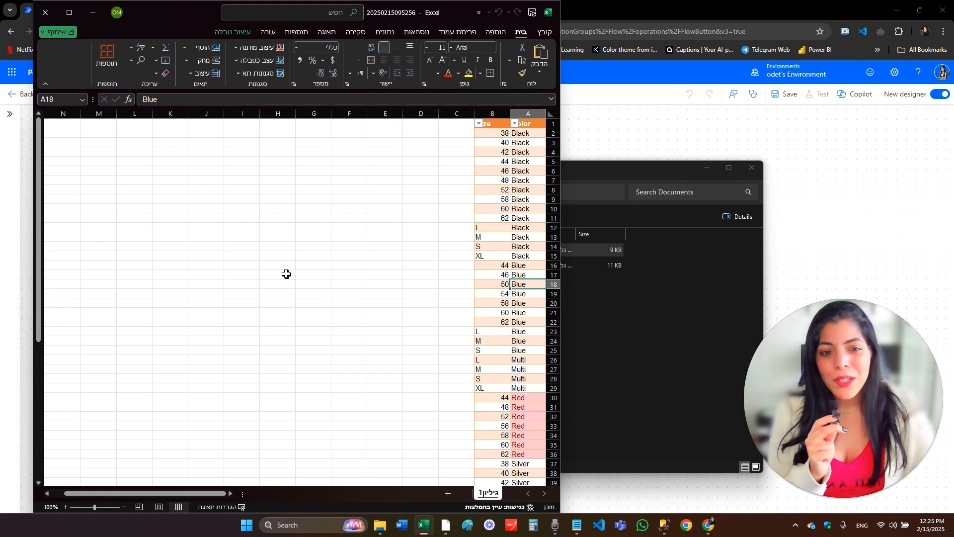
click(695, 146)
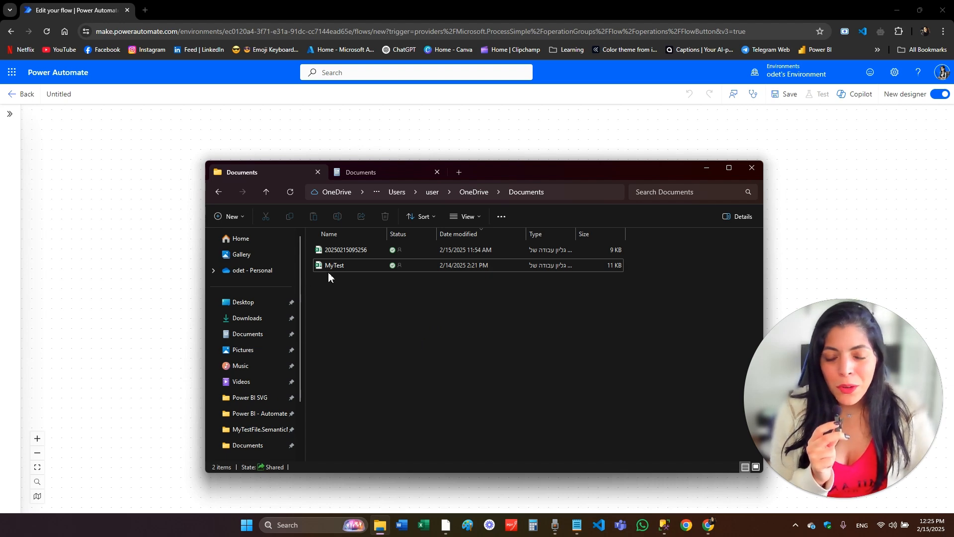
- Open the MyTest workbook from the Documents folder and examine its Color and Size headers and first table row
double_click(338, 268)
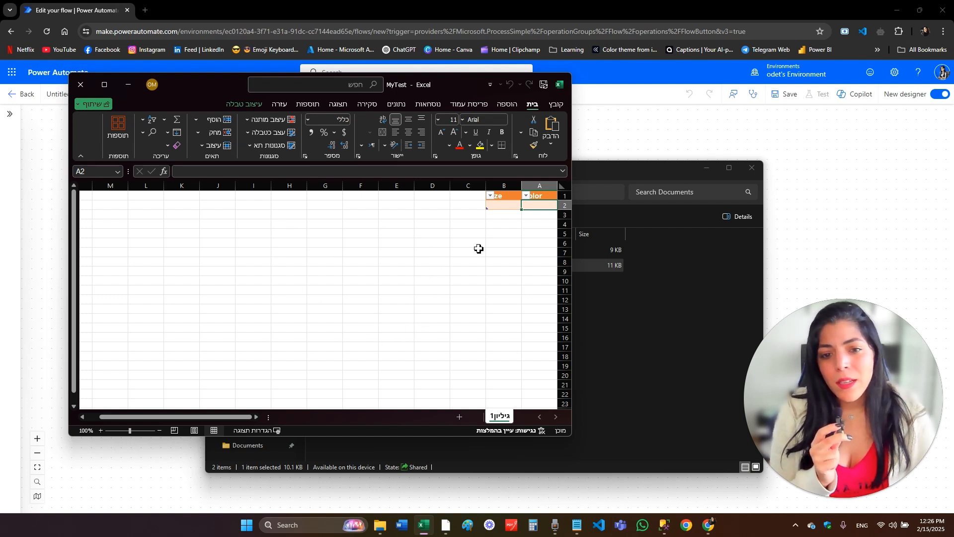
drag(500, 197, 538, 206)
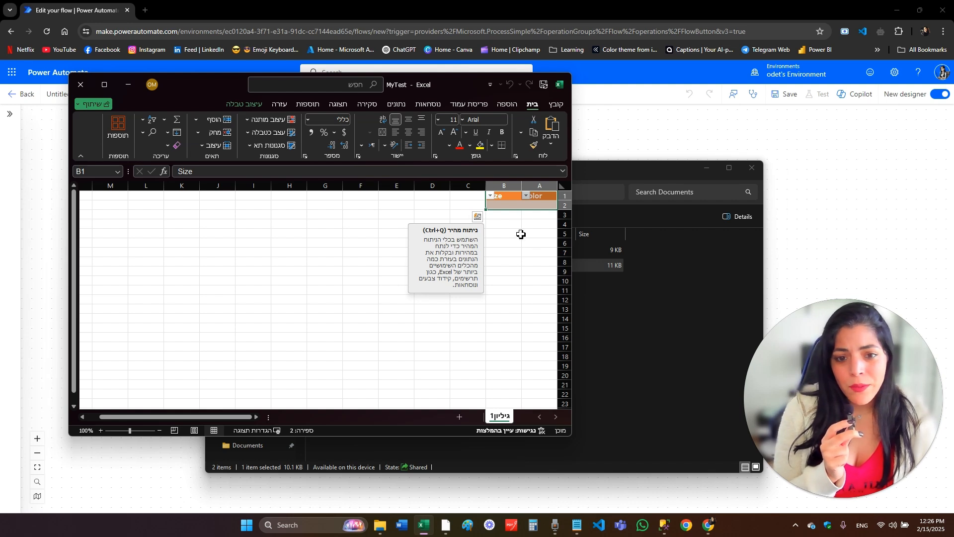
click(503, 217)
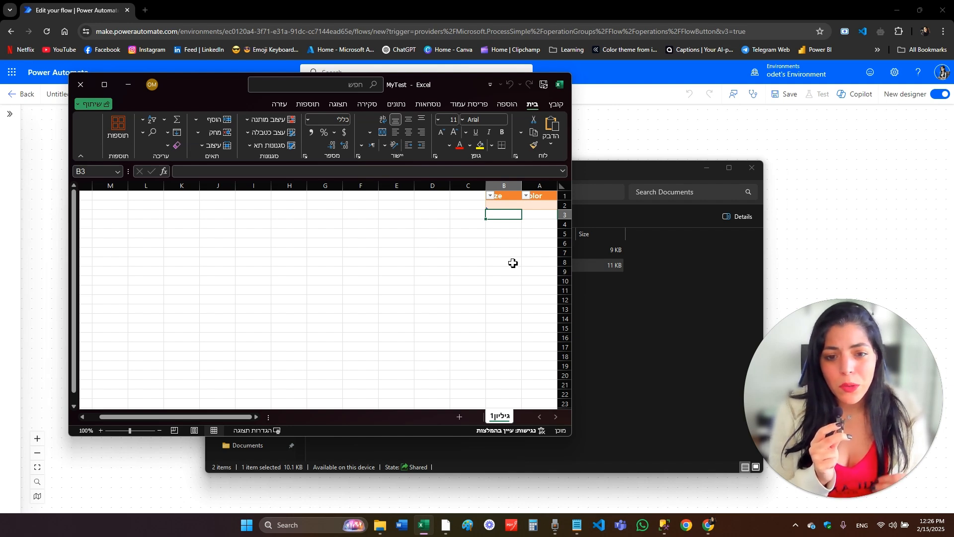
click(545, 198)
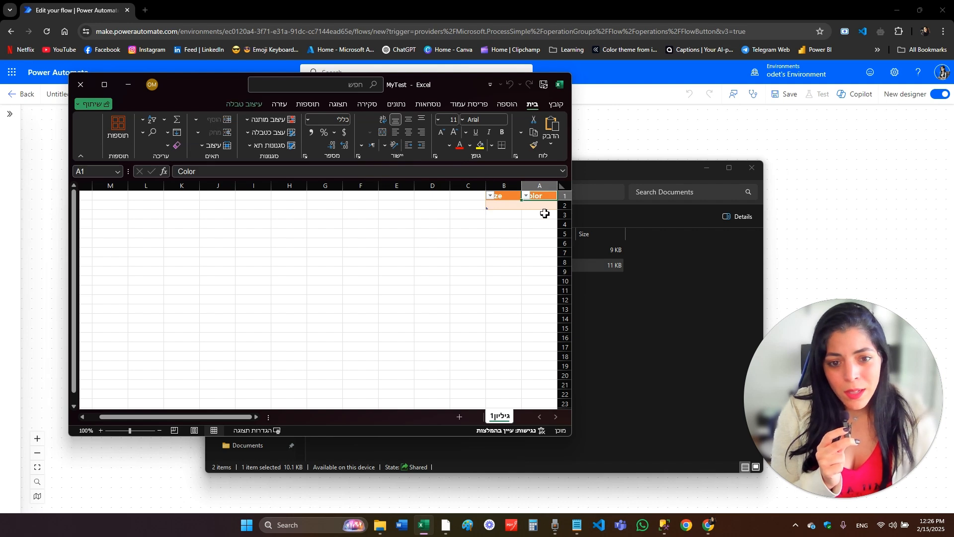
click(507, 198)
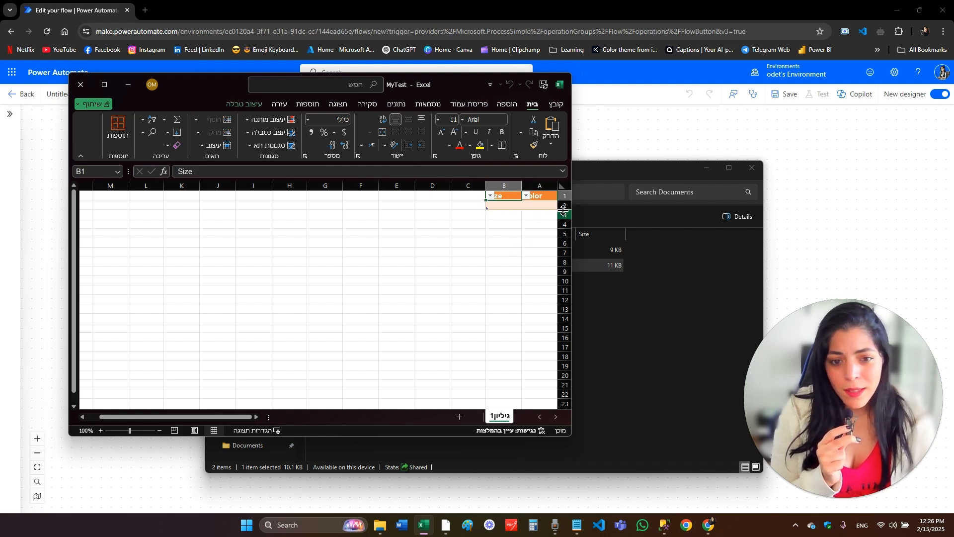
click(542, 205)
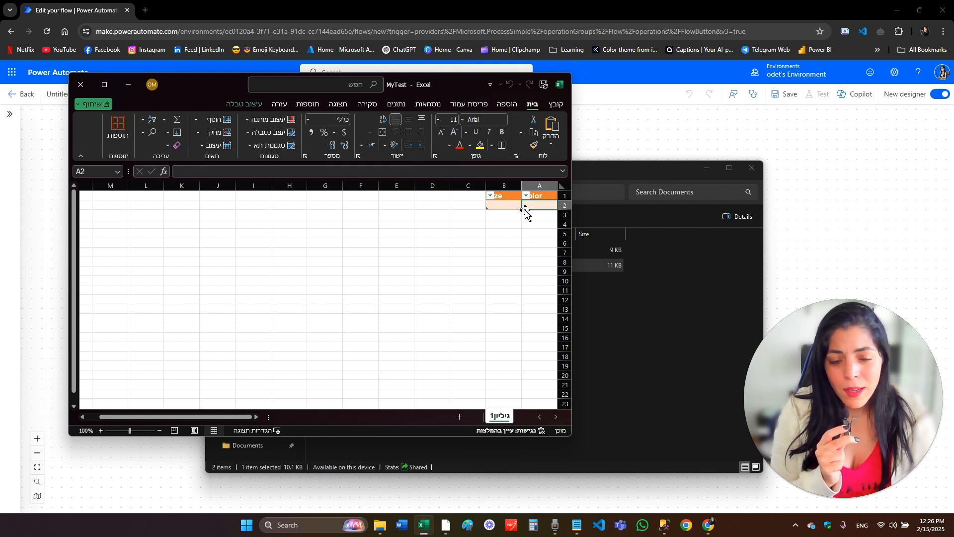
- Review the conditional formatting rules applied to the table in the MyTest workbook
click(256, 125)
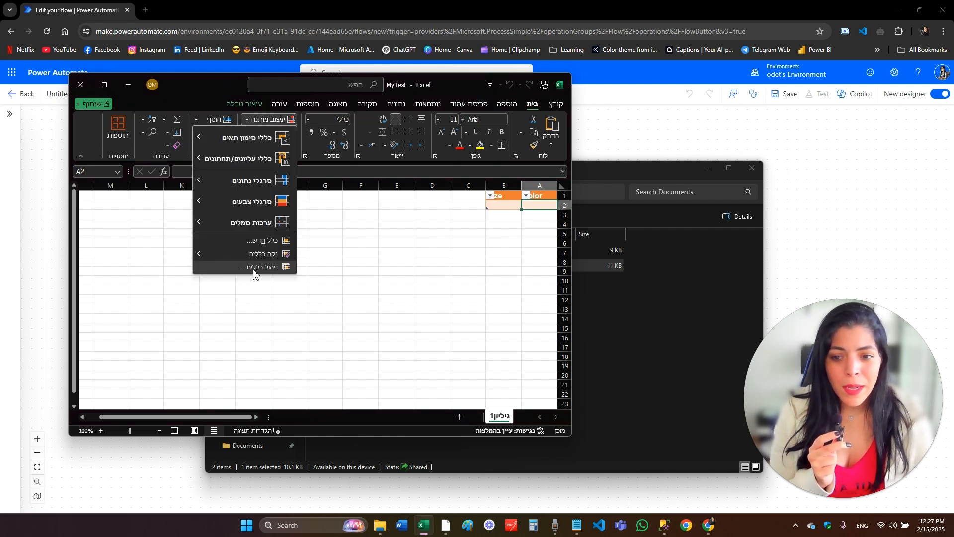
key(Escape)
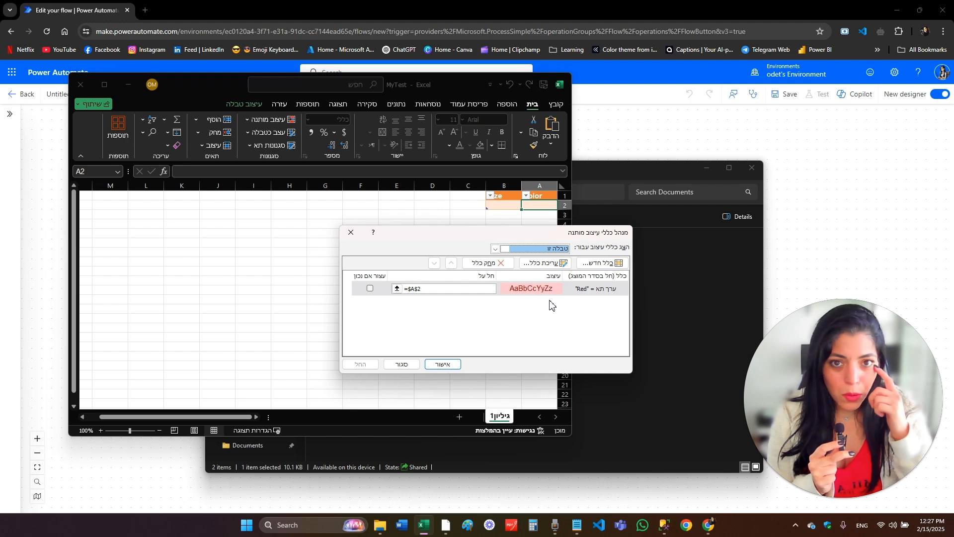
key(Return)
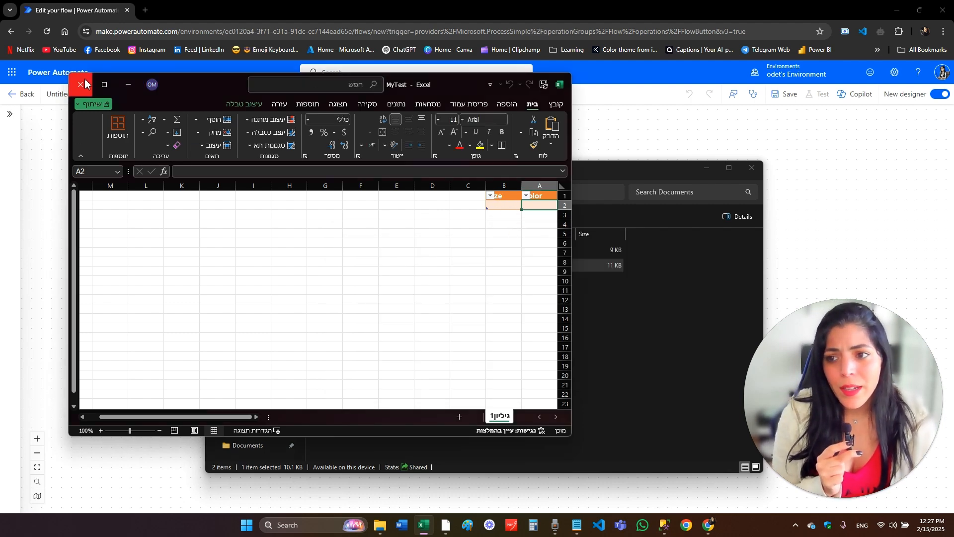
- Inspect the template table range A1:B2 and close the MyTest workbook
drag(496, 198, 541, 205)
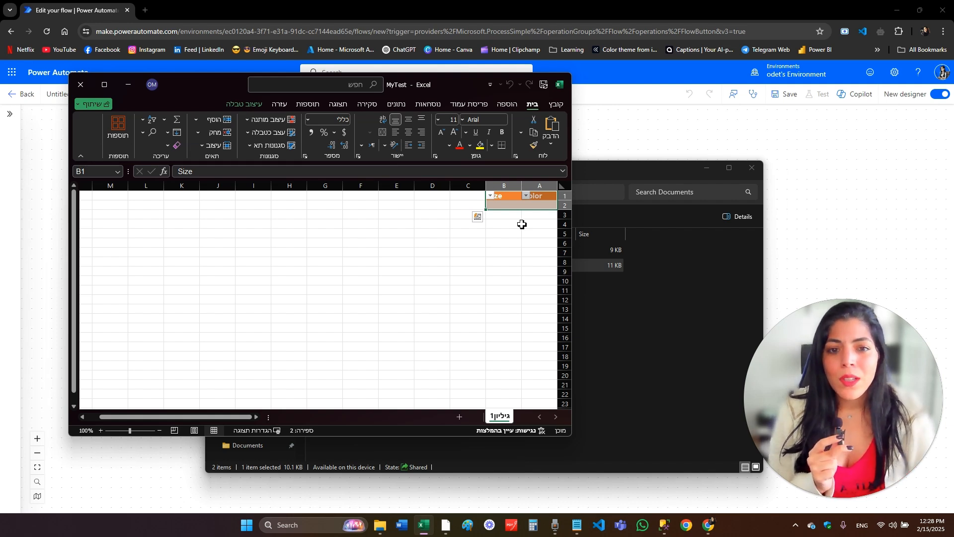
click(475, 223)
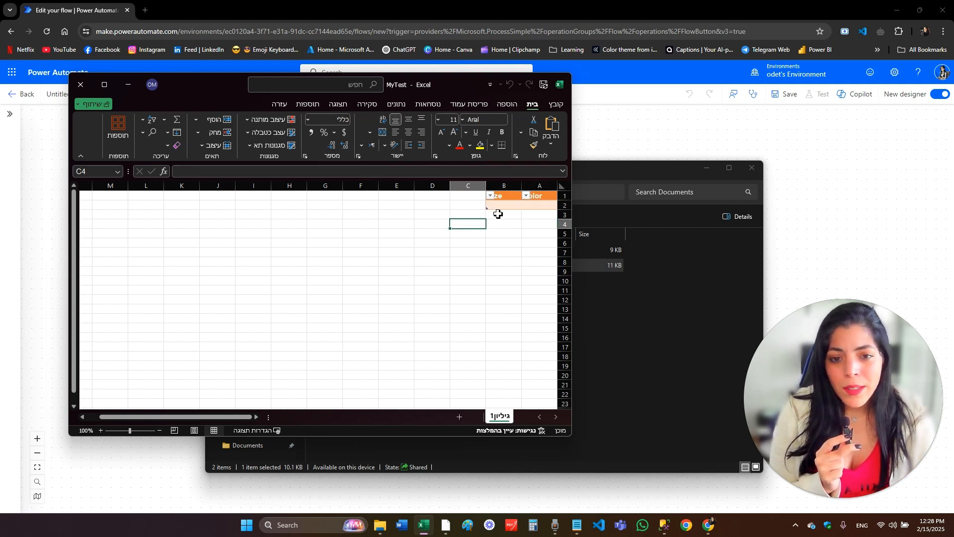
click(80, 86)
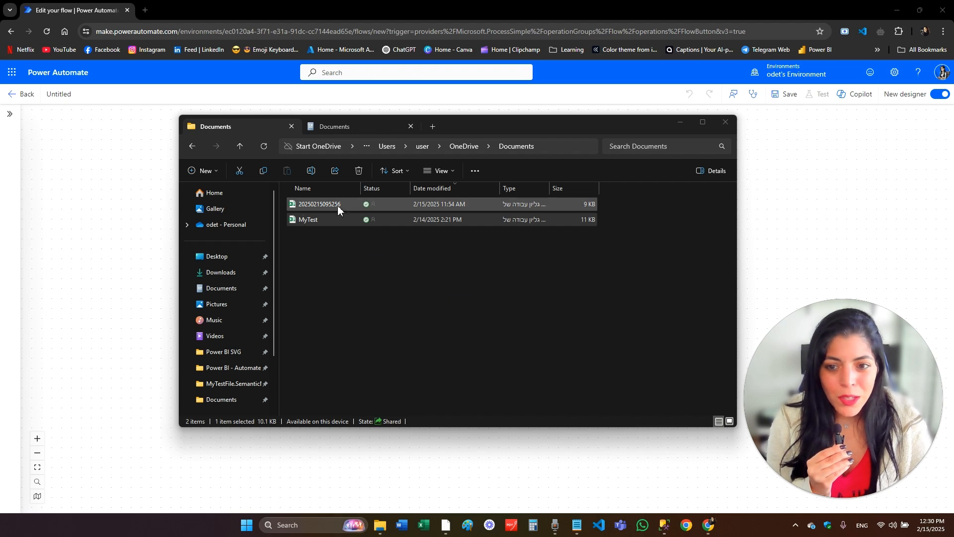
- Switch to the Power Automate flow and search for "onedrive" actions to add after the manual trigger
click(793, 181)
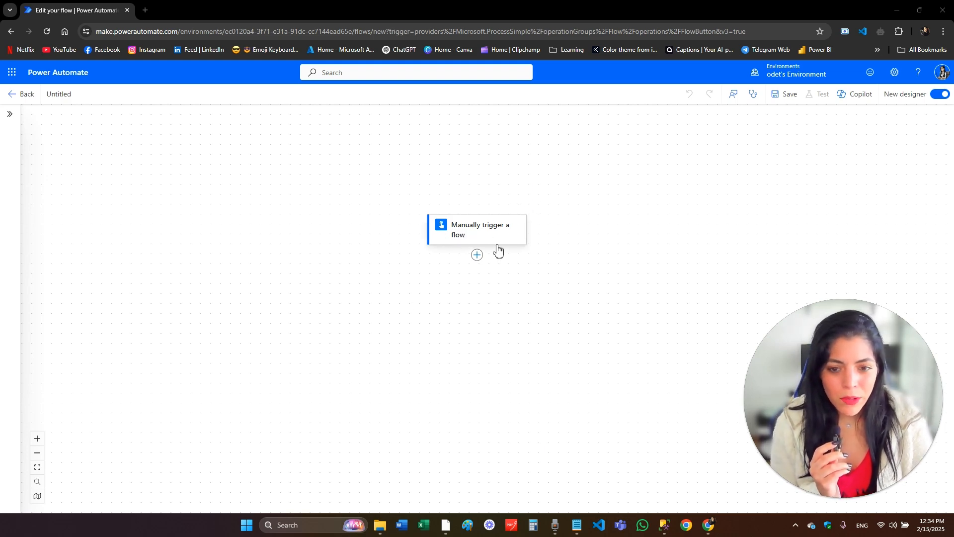
click(478, 254)
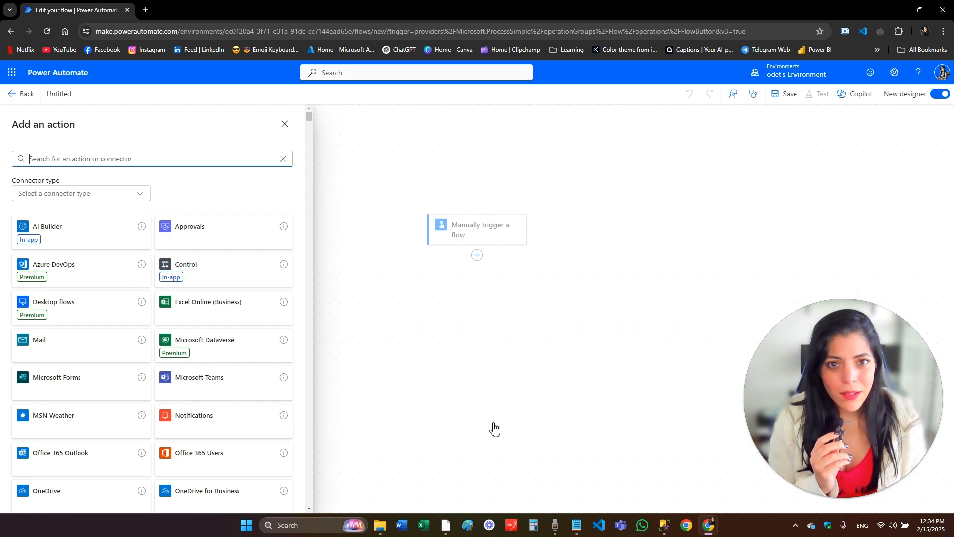
click(165, 163)
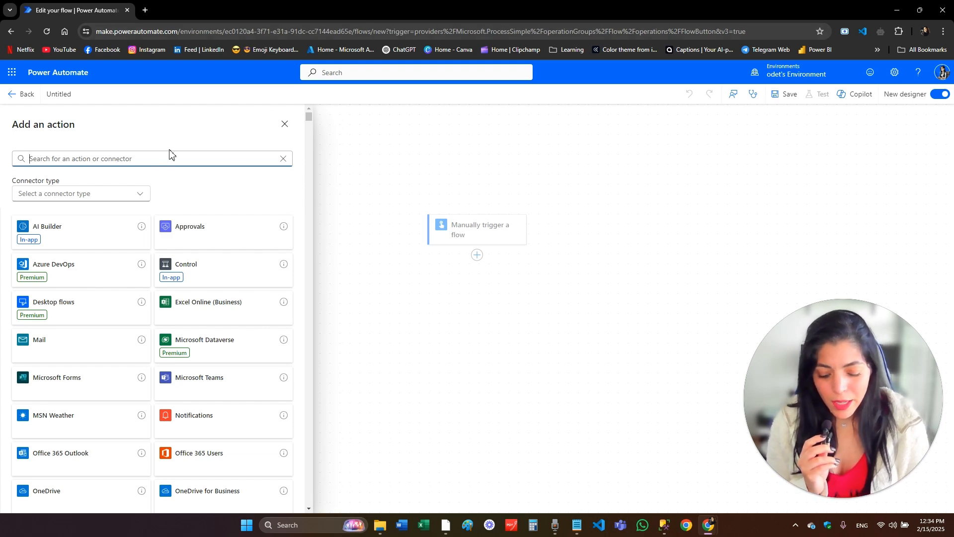
text(onedrive)
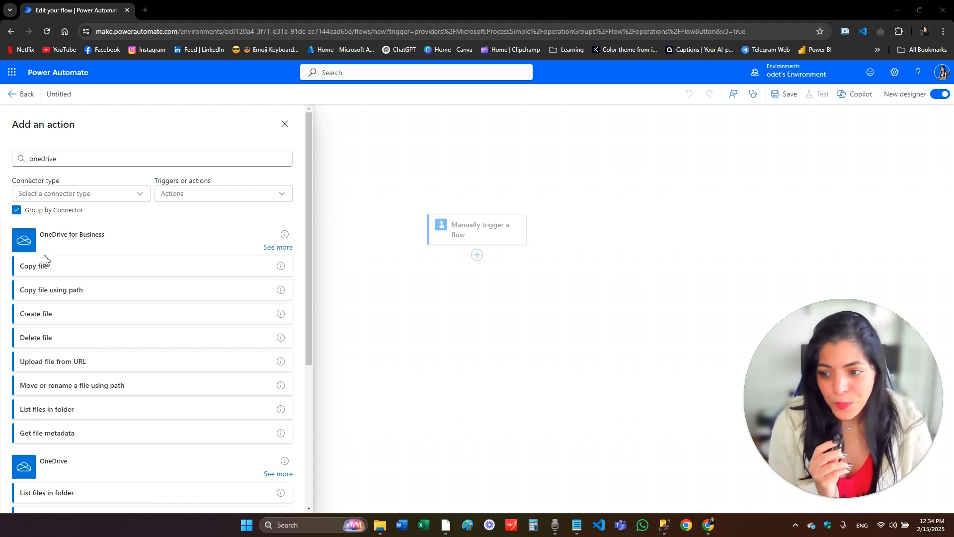
- Add the Copy file using path action from the OneDrive connector, not OneDrive for Business, to the flow
scroll(44, 257, down, 2)
scroll(44, 257, down, 1)
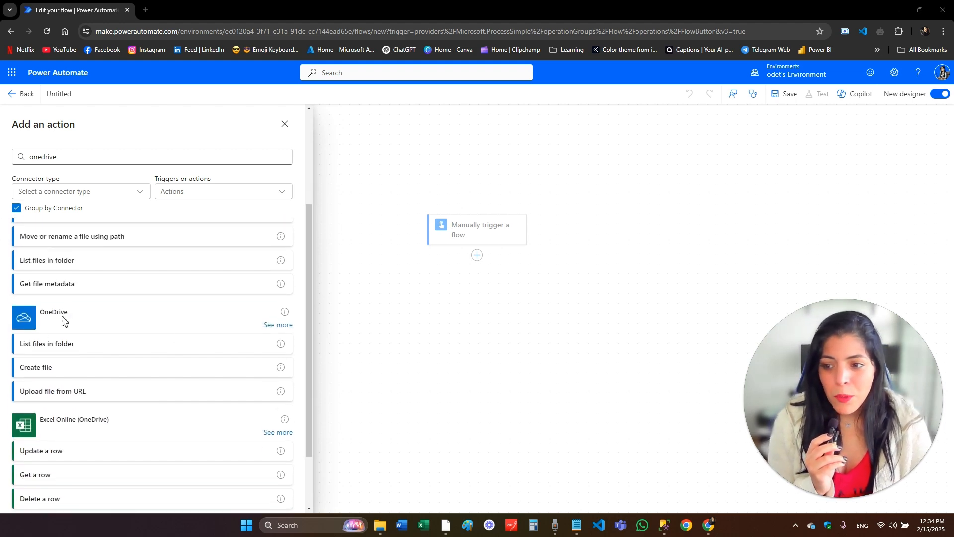
scroll(79, 305, up, 3)
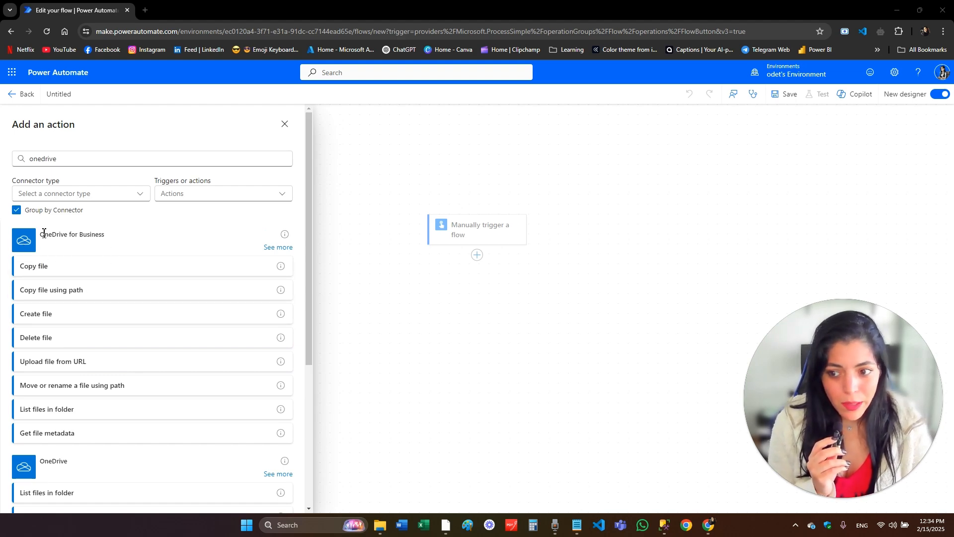
scroll(54, 249, down, 2)
scroll(74, 269, up, 2)
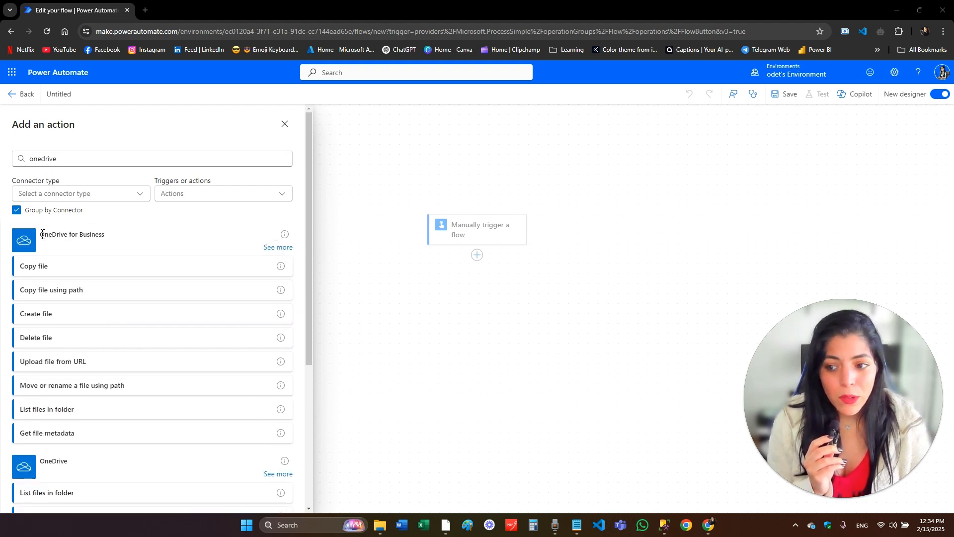
scroll(149, 303, down, 3)
click(278, 325)
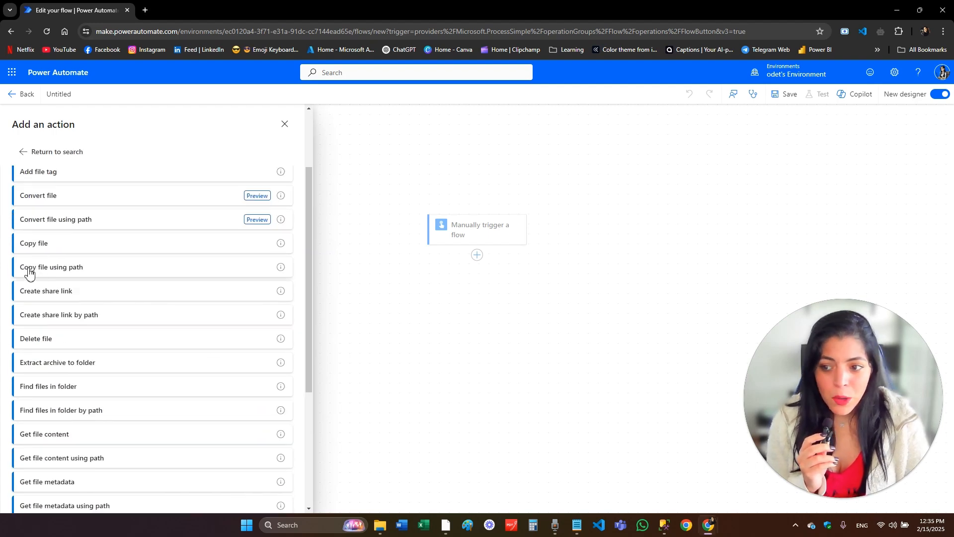
click(62, 269)
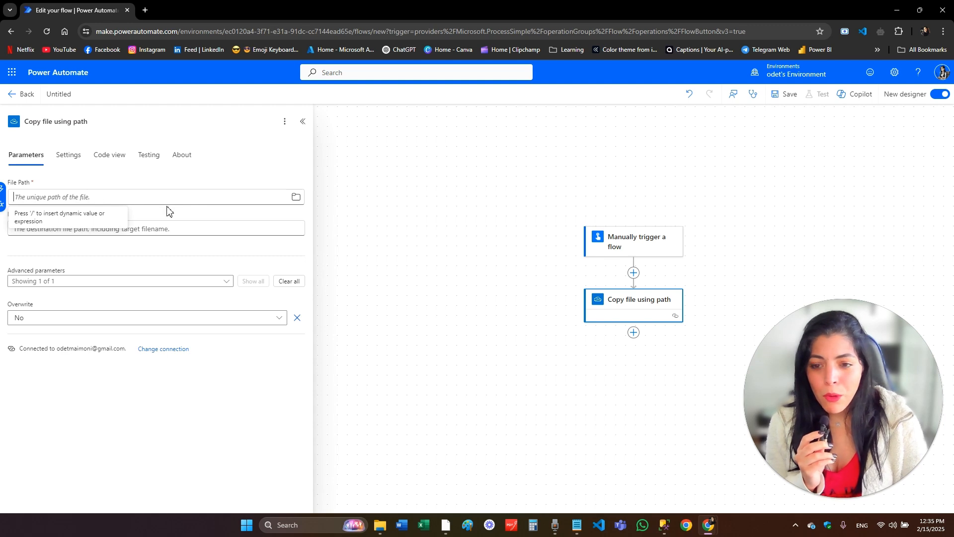
- Set the copy action's file path to /Documents/MyTest.xlsx and start its destination file path with /Documents/
click(296, 197)
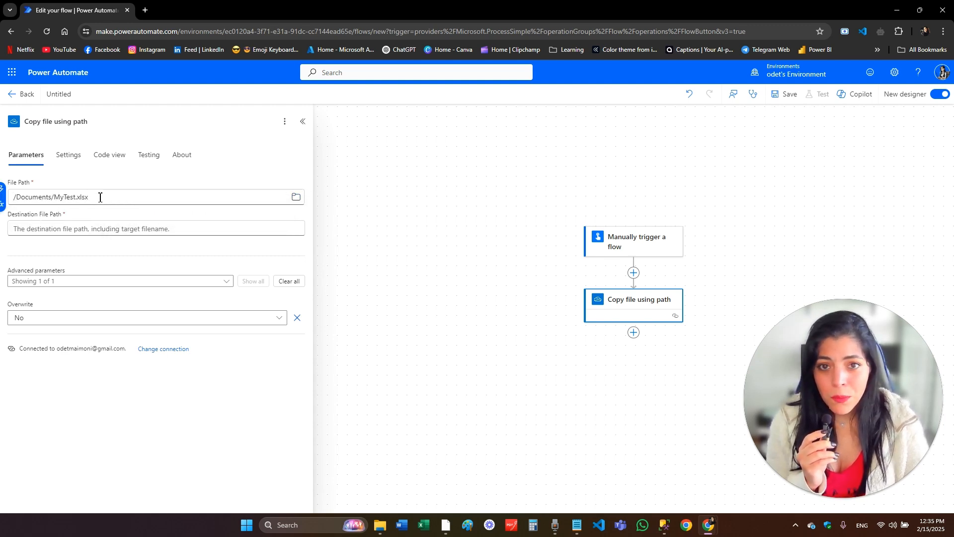
click(15, 228)
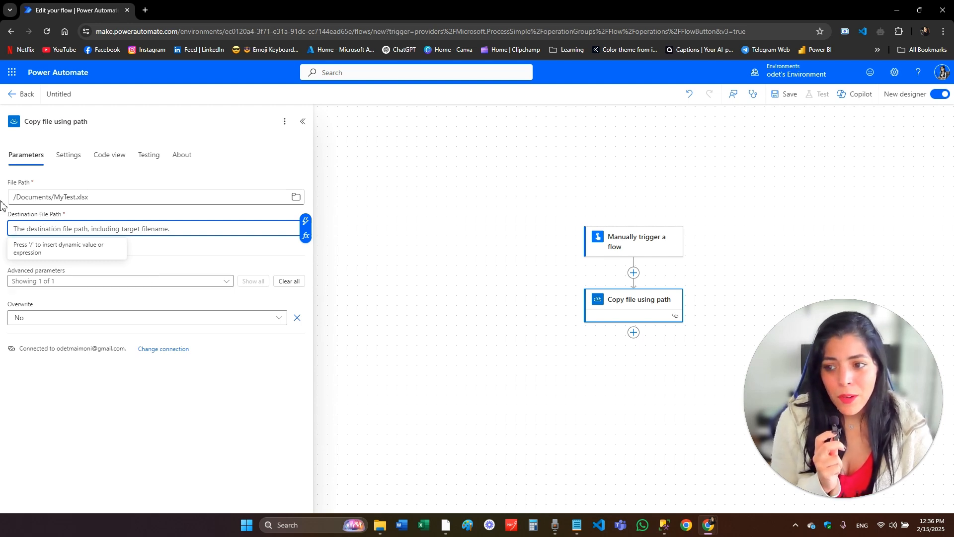
click(54, 198)
key(shift+Home)
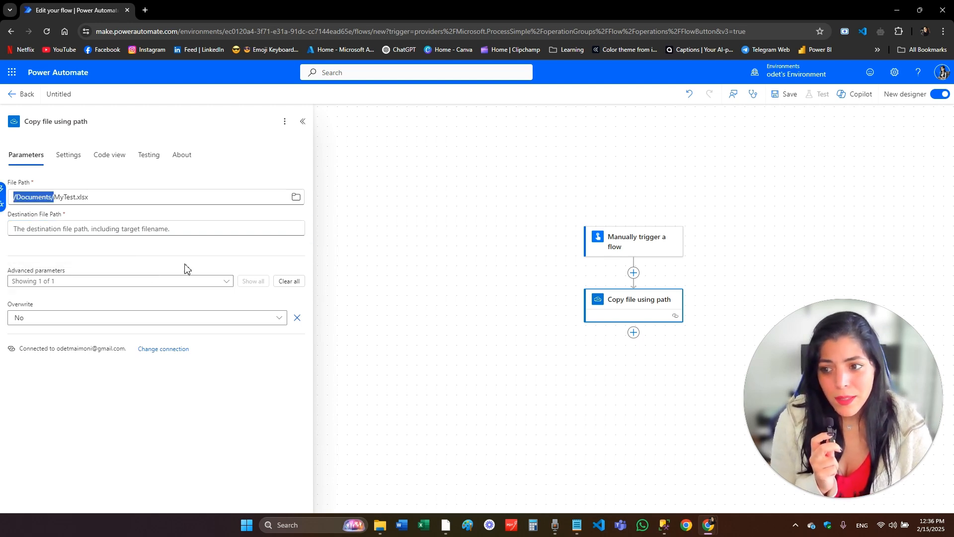
click(39, 228)
key(ctrl+v)
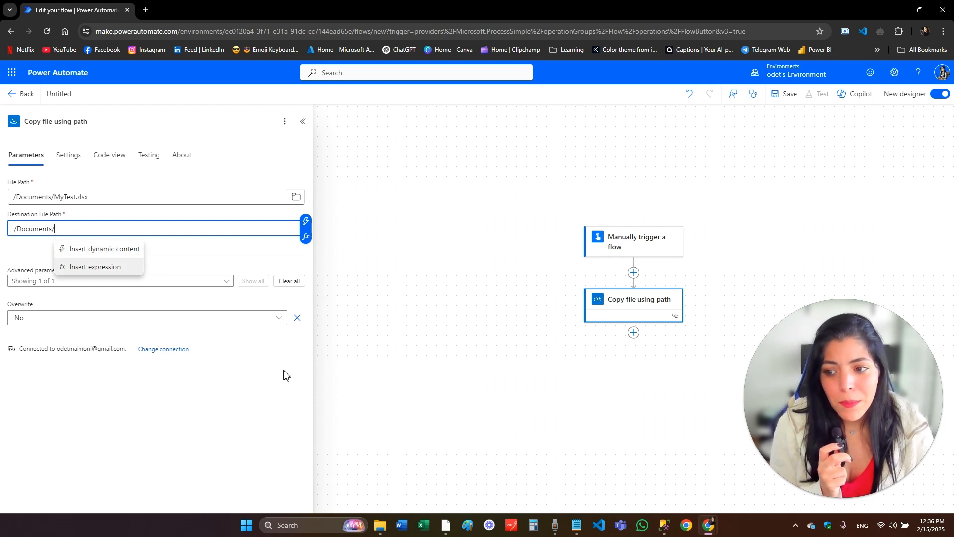
- Insert a utcNow() expression for the file name after /Documents/ in the copy action's destination file path, leaving Overwrite at No
click(22, 319)
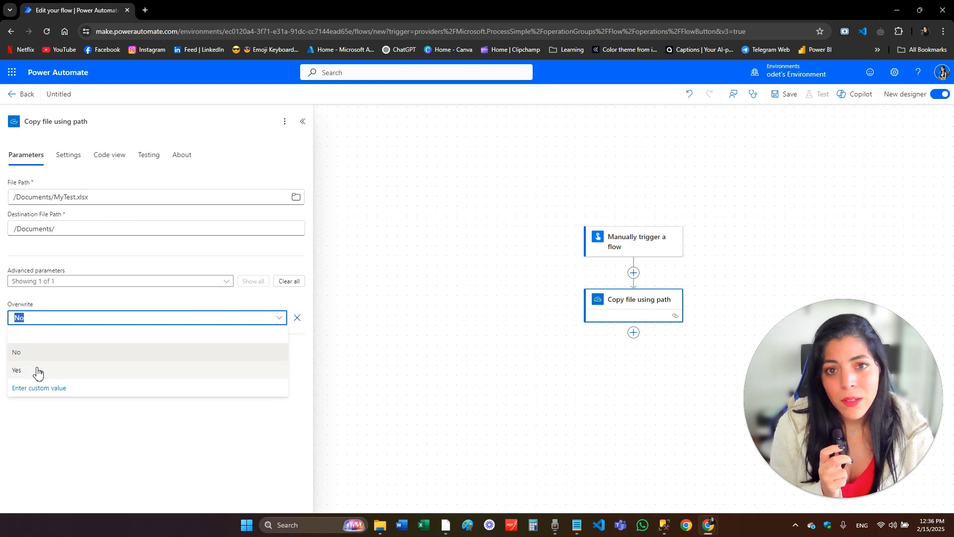
click(81, 228)
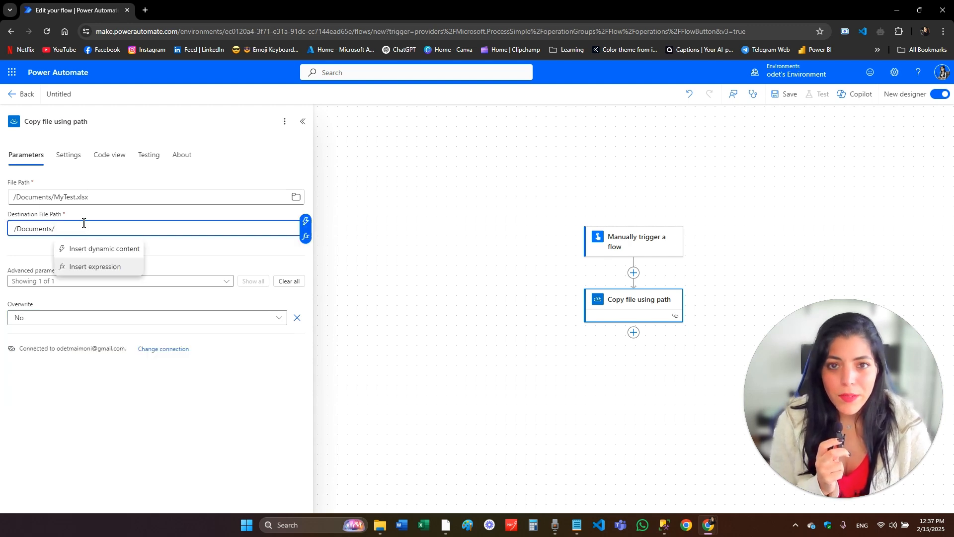
click(305, 238)
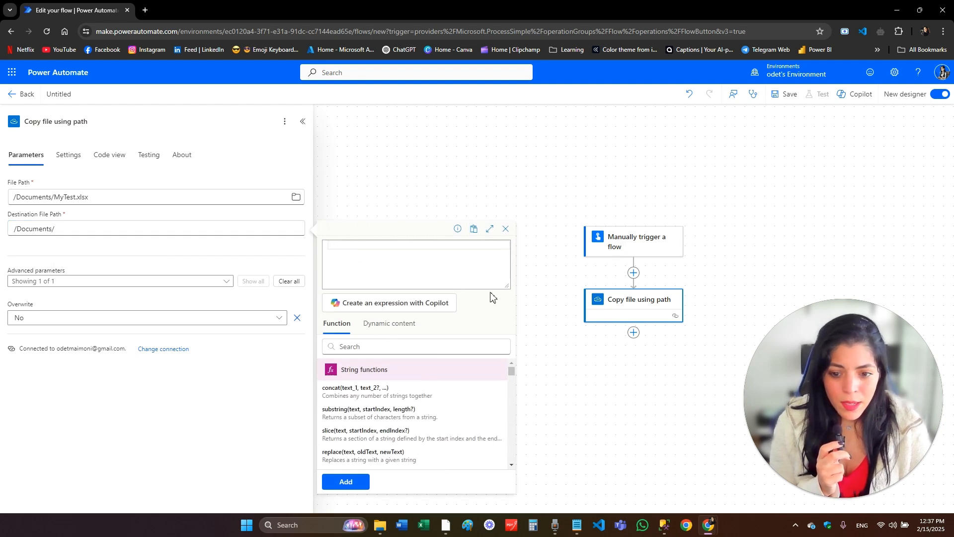
scroll(392, 425, down, 3)
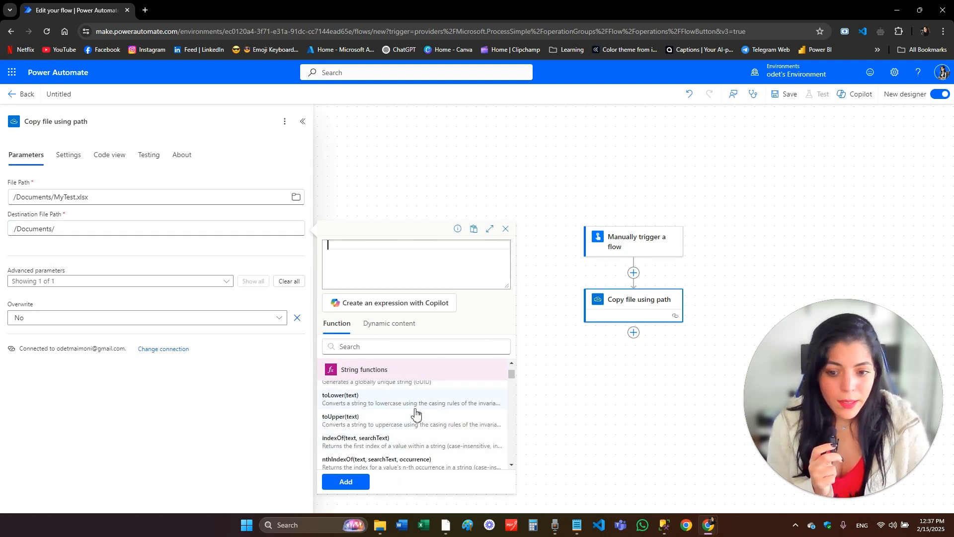
scroll(423, 432, up, 3)
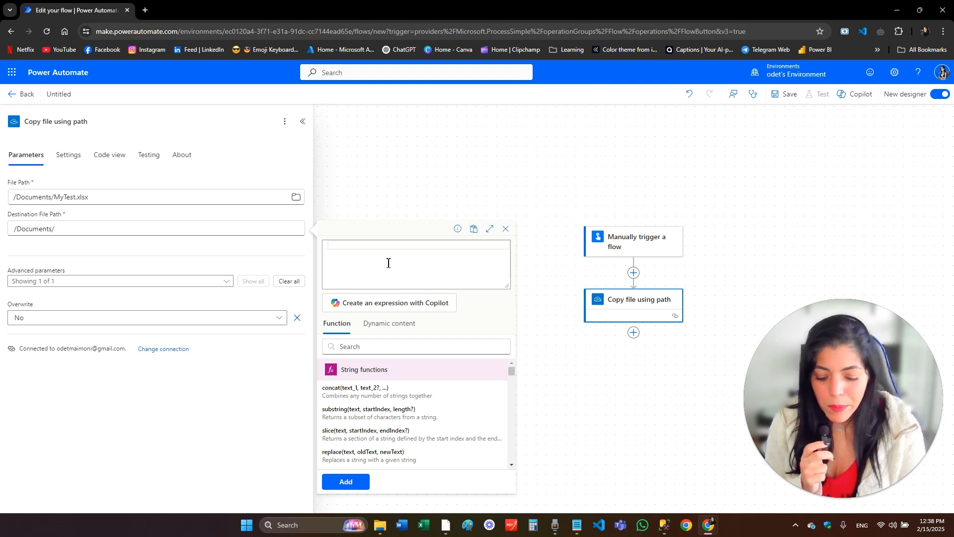
text(utc)
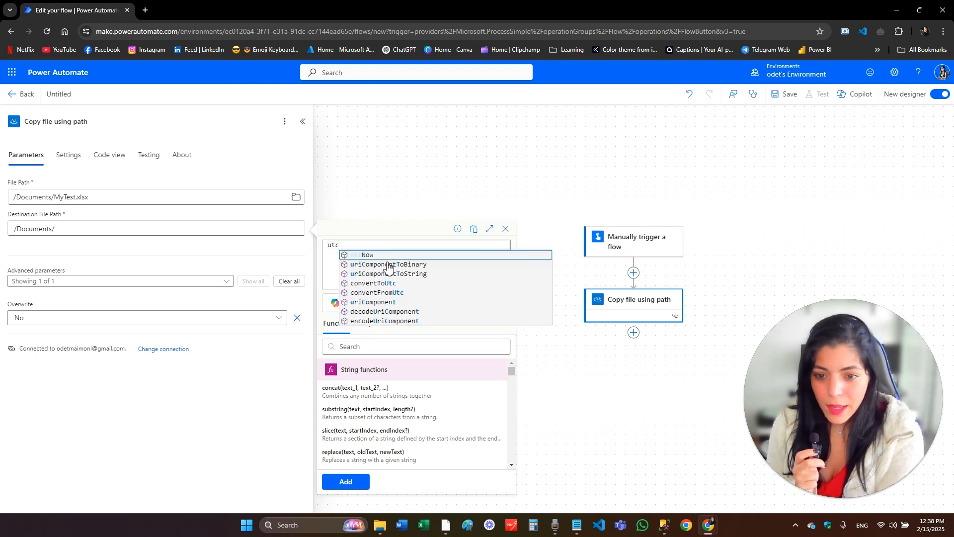
click(376, 255)
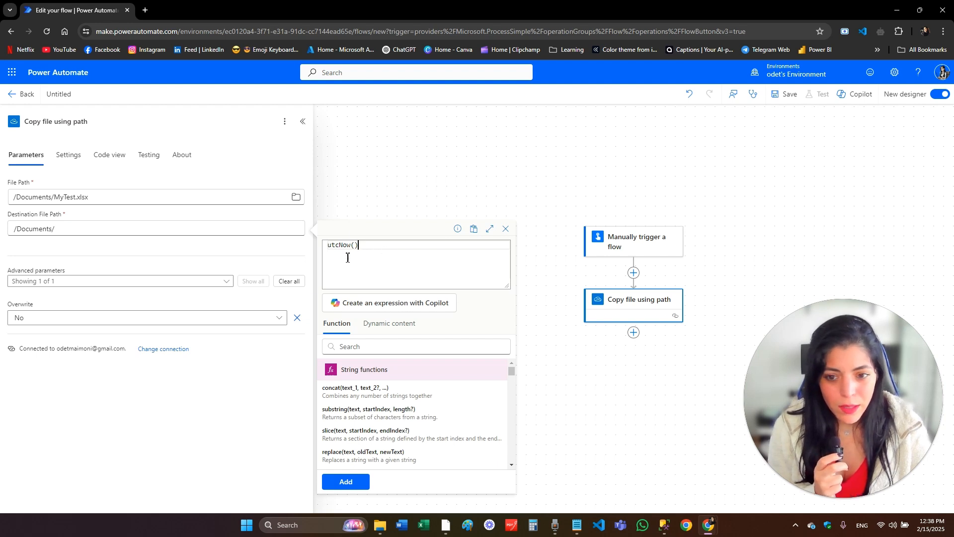
- Wrap utcNow() in formatDateTime with the format 'yyyyMMddhhmmss', add the expression to the destination path and end the path with .xlsx
double_click(340, 246)
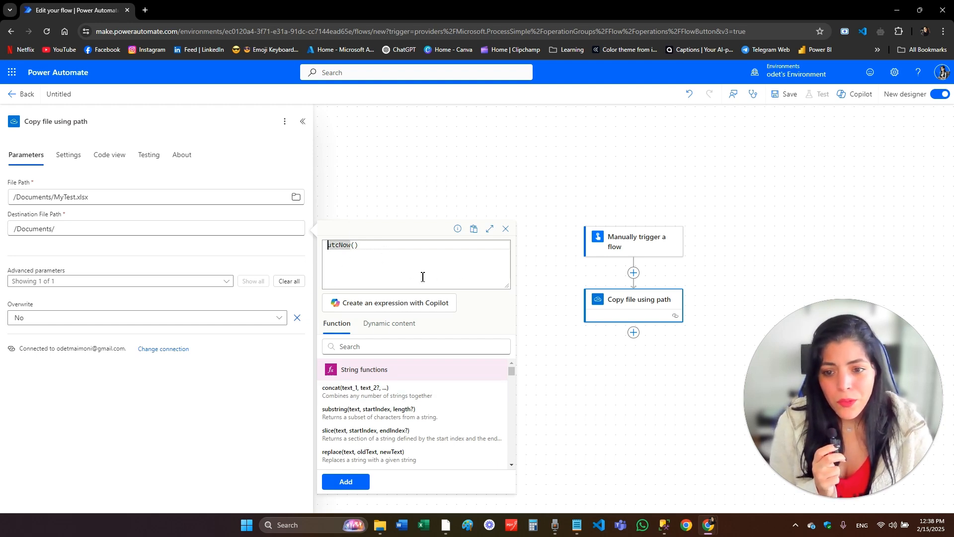
text(formatDateTime)
click(394, 254)
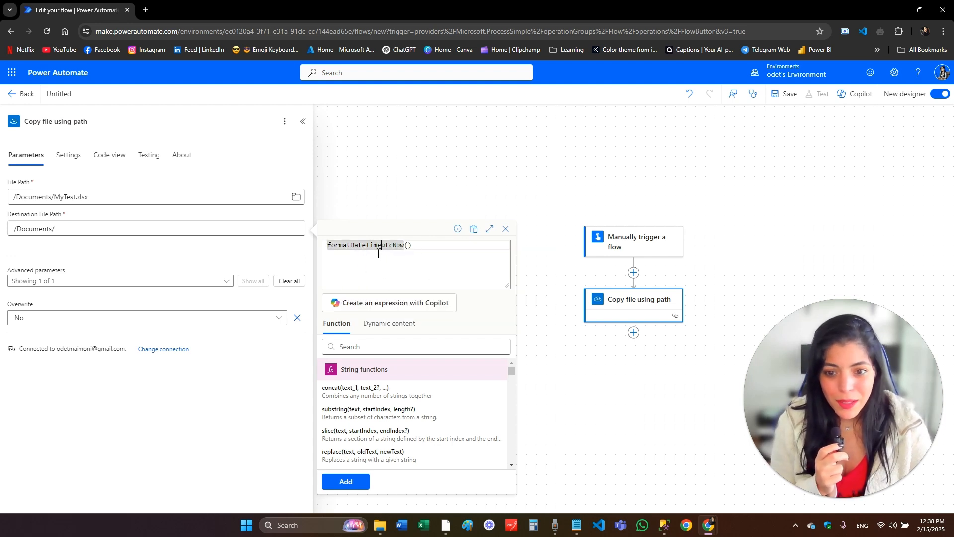
text(())
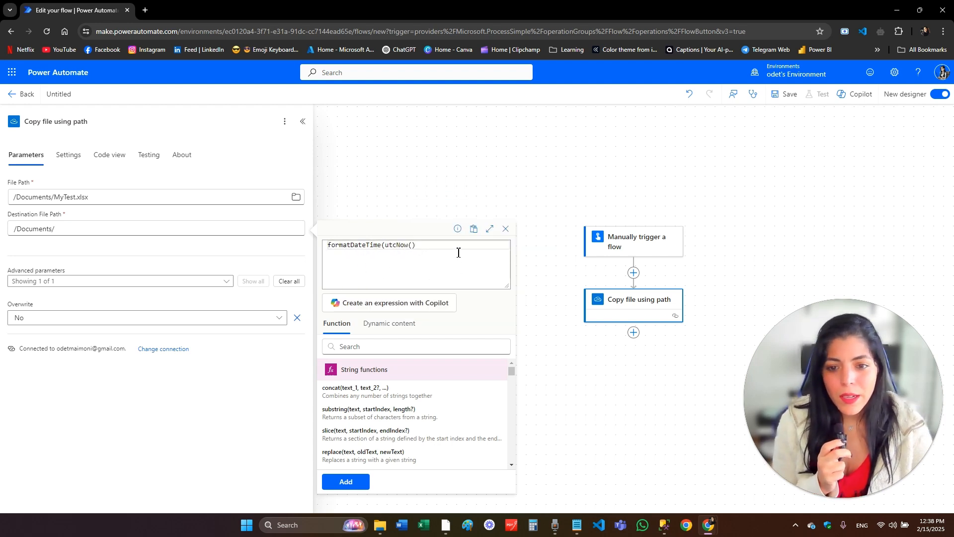
text(,)
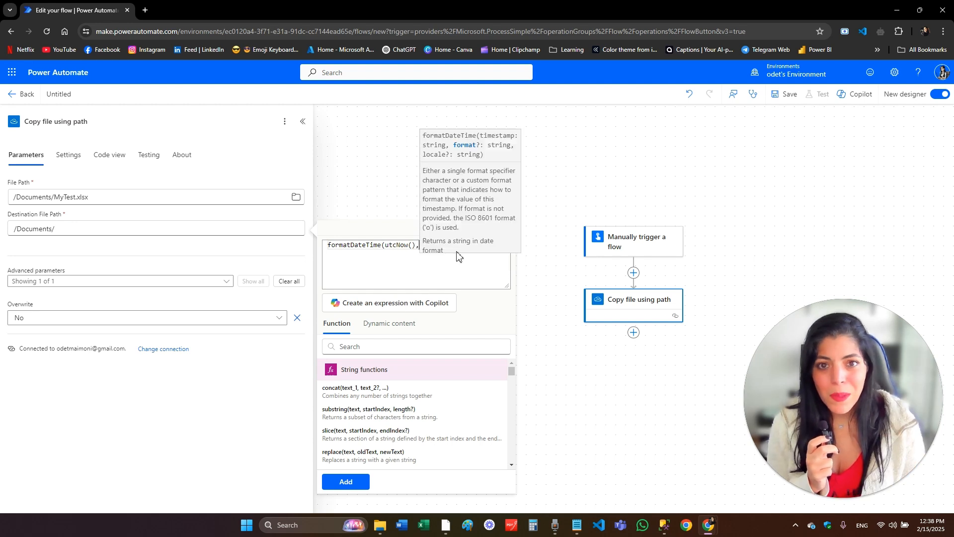
text('yyyyMMddhhmmss)
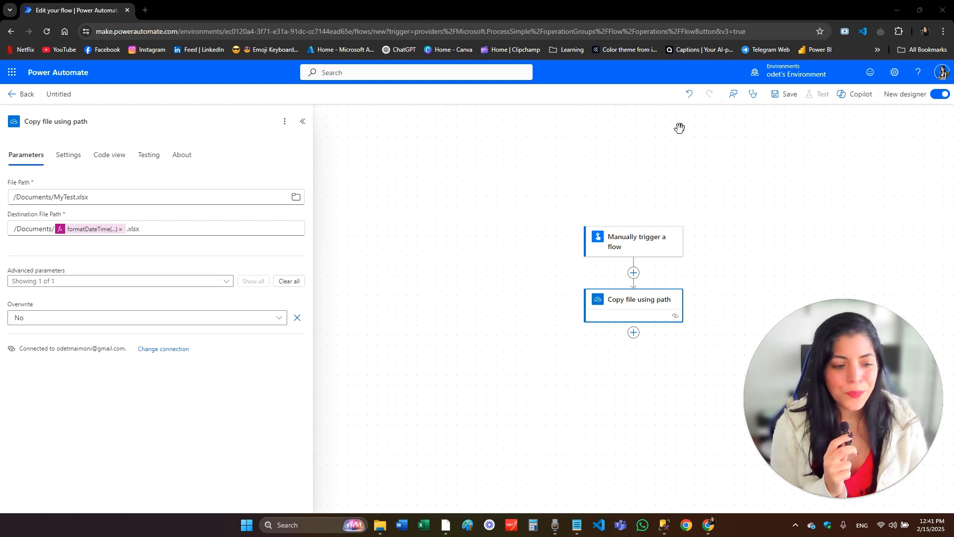
- Save the flow and run a manual test of it using the OneDrive connection
click(789, 95)
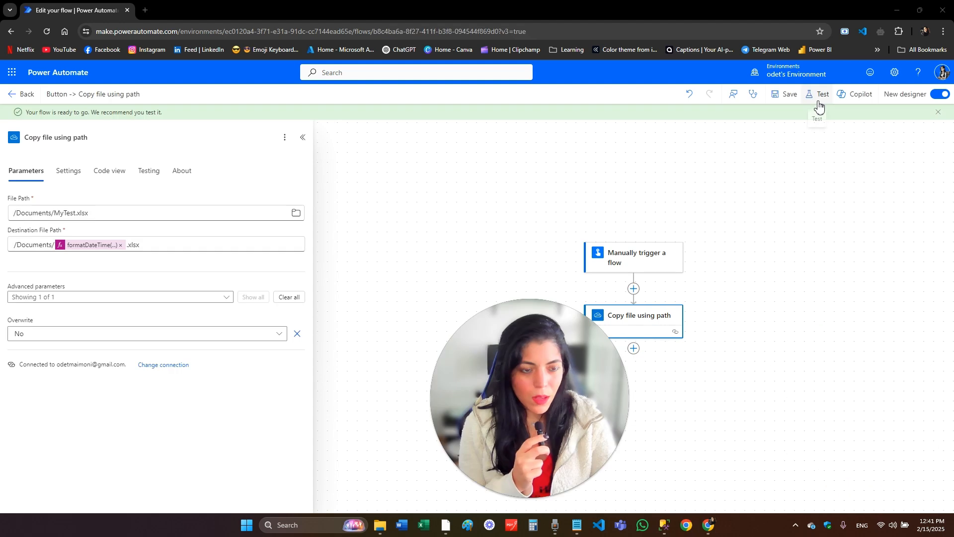
click(819, 105)
click(771, 120)
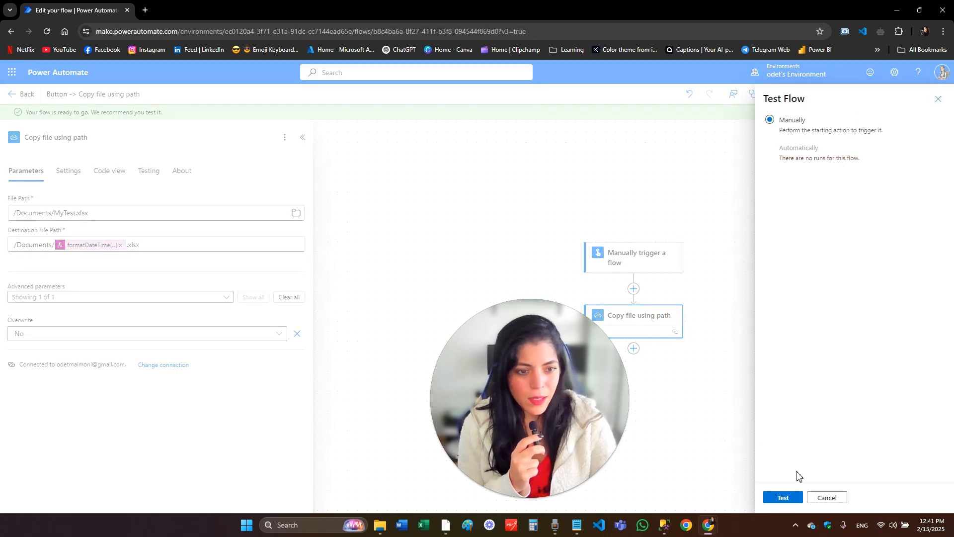
click(787, 497)
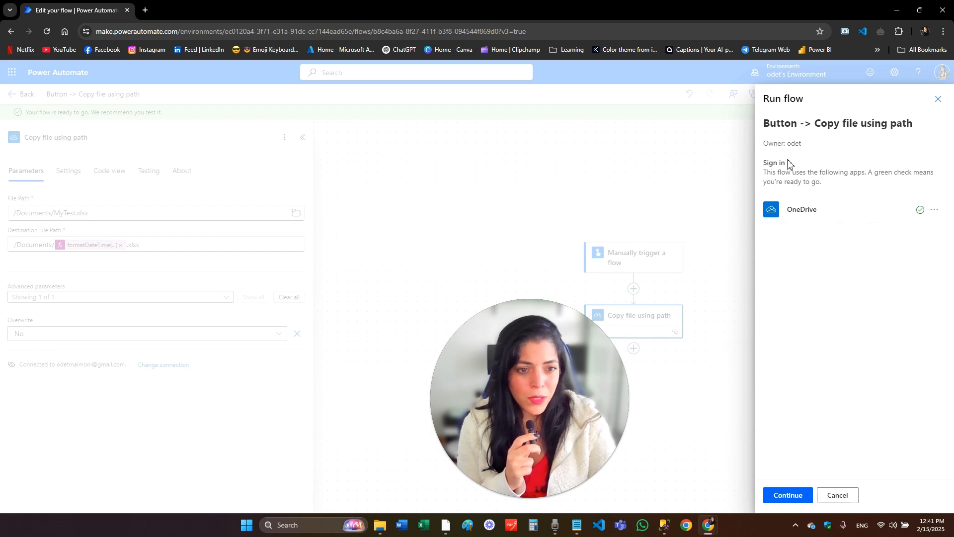
click(789, 496)
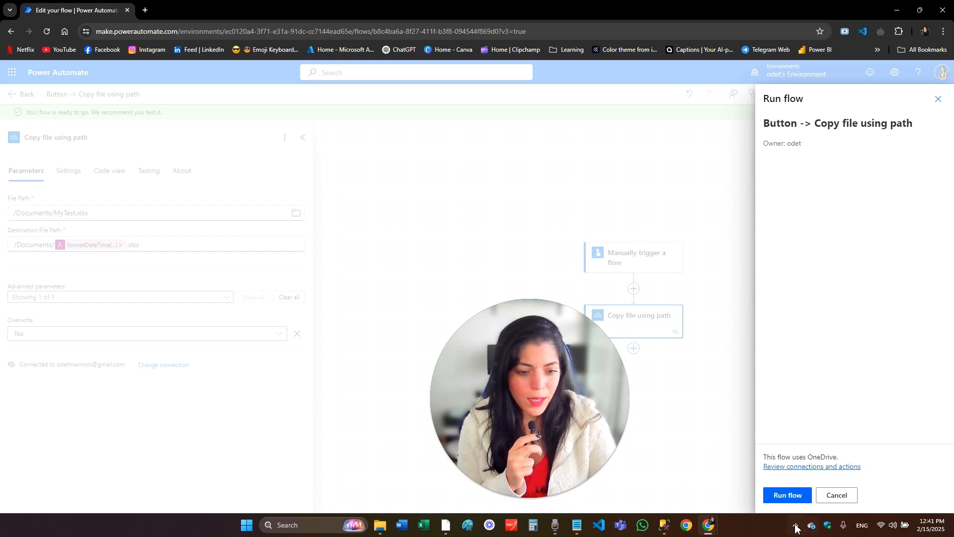
click(779, 503)
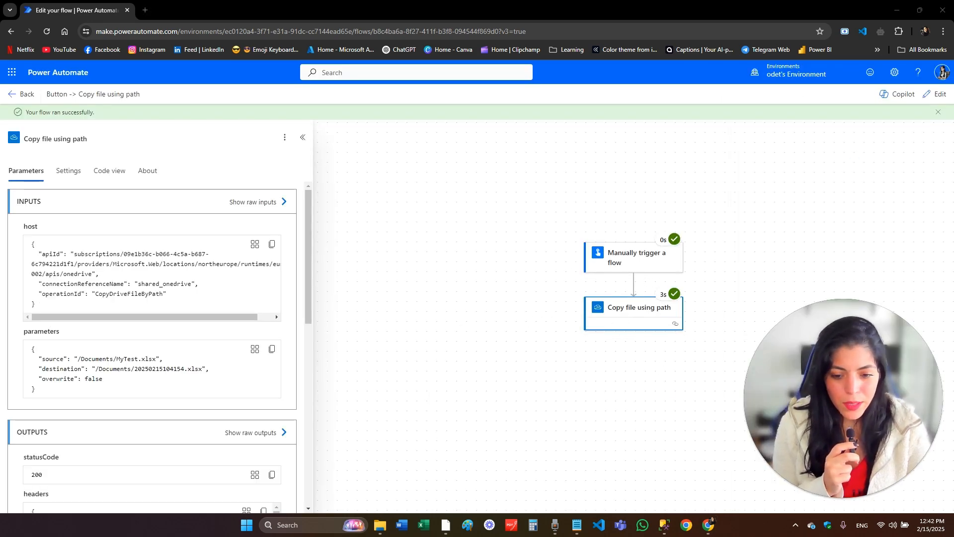
- Open the new timestamp-named workbook from the OneDrive Documents folder, check its copied table, and close the workbook
click(380, 524)
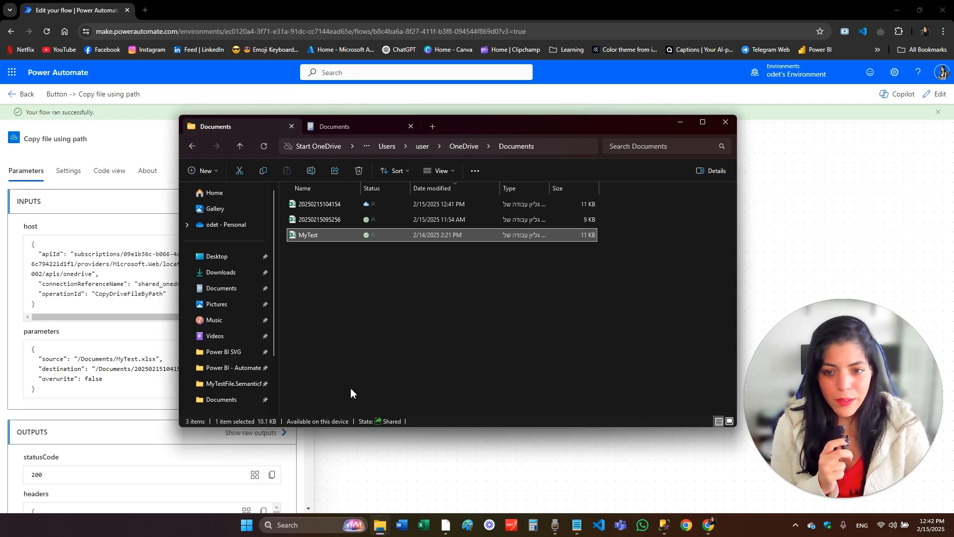
click(350, 392)
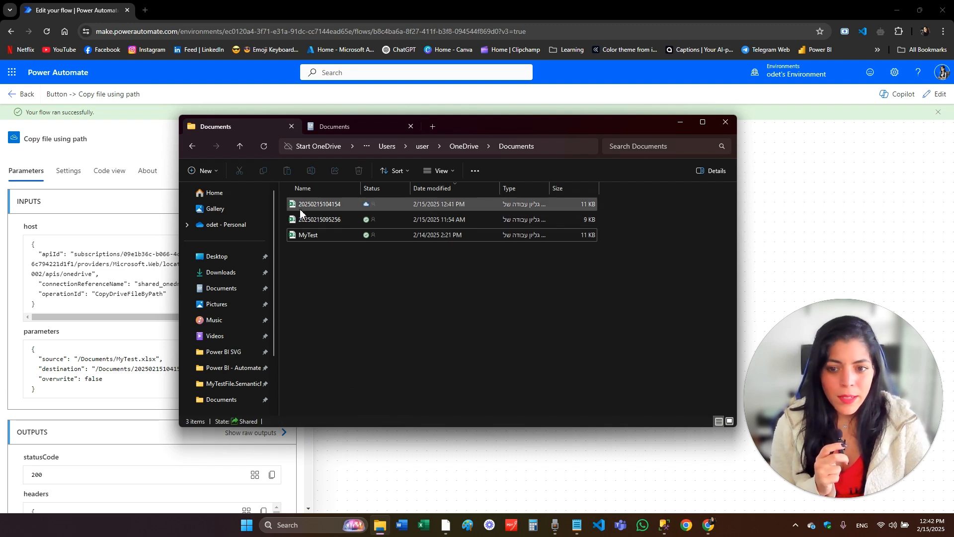
double_click(294, 235)
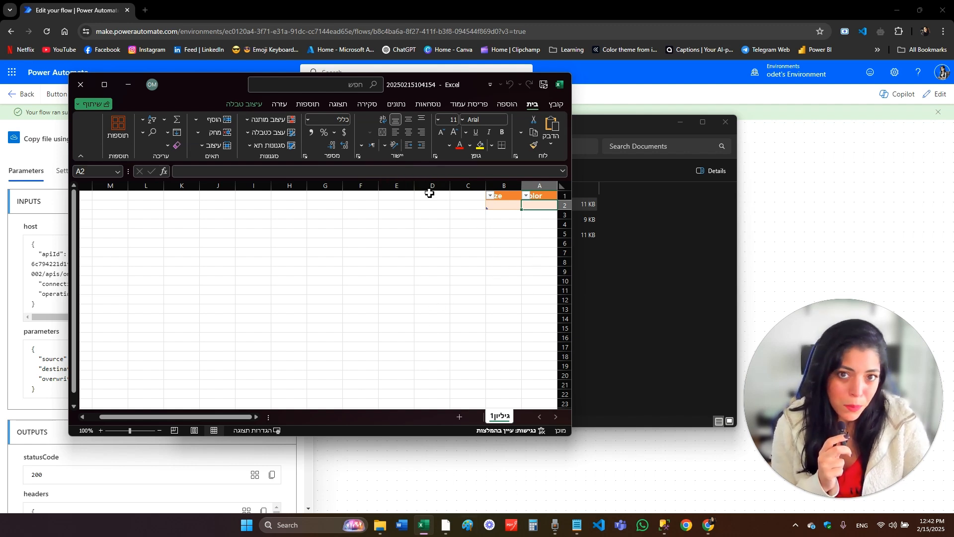
click(80, 84)
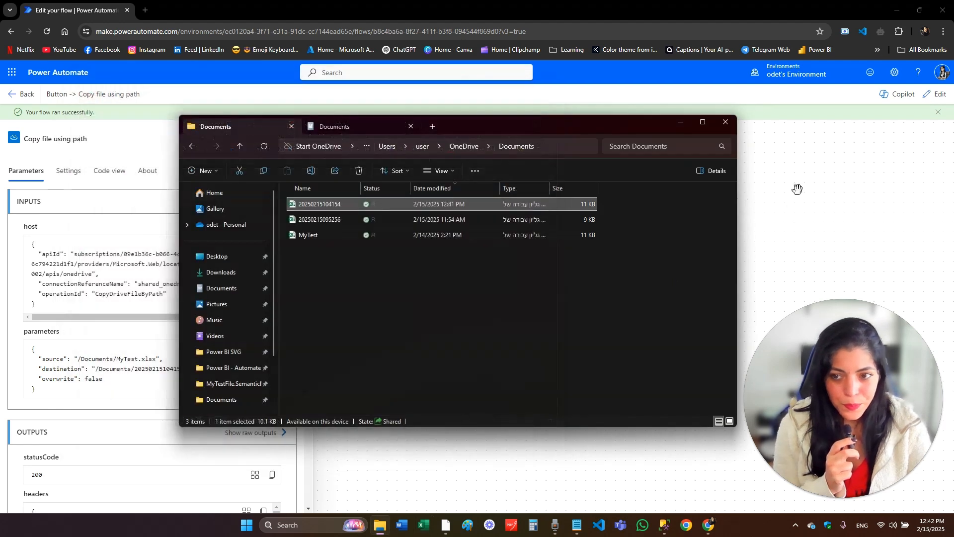
click(694, 382)
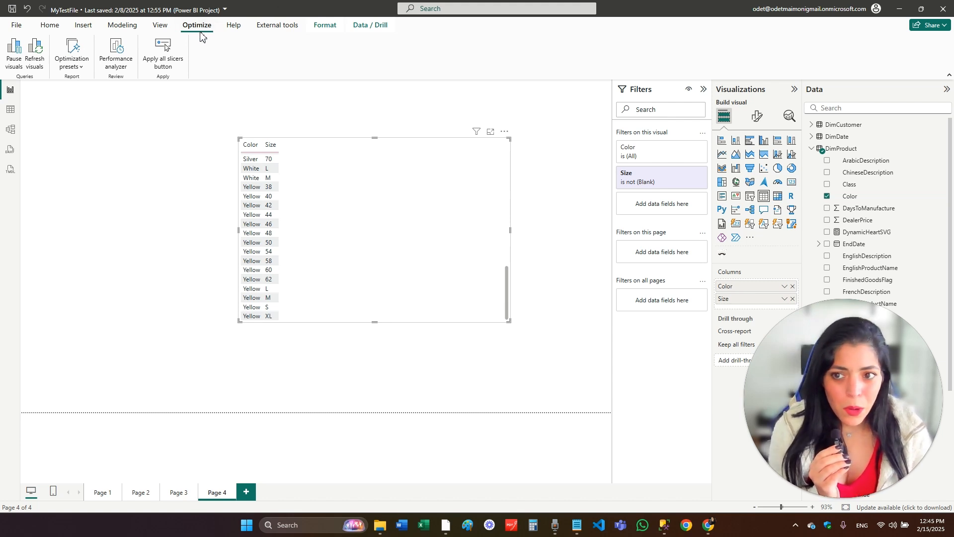
- In Power BI Desktop, record a refresh of the Color and Size table with Performance analyzer and copy its query
click(117, 63)
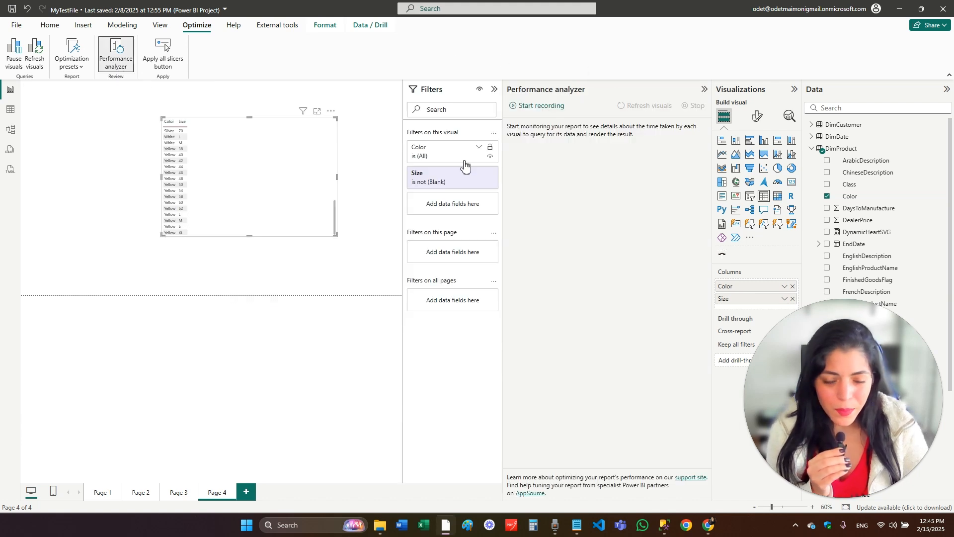
click(523, 109)
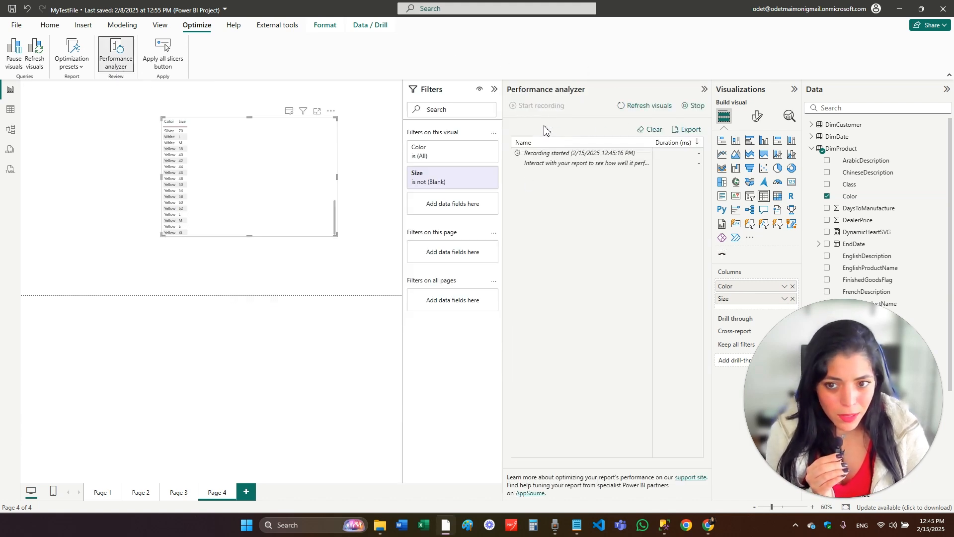
click(291, 113)
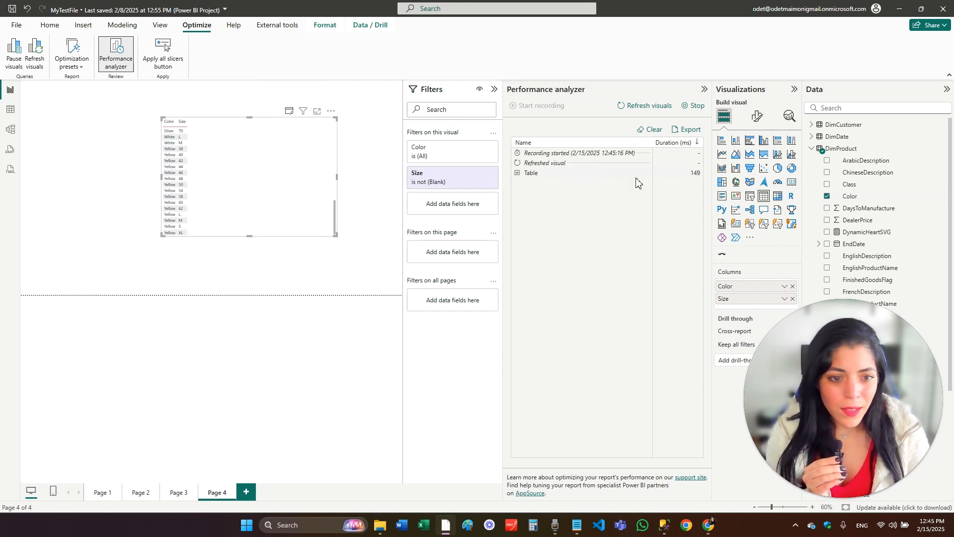
click(518, 174)
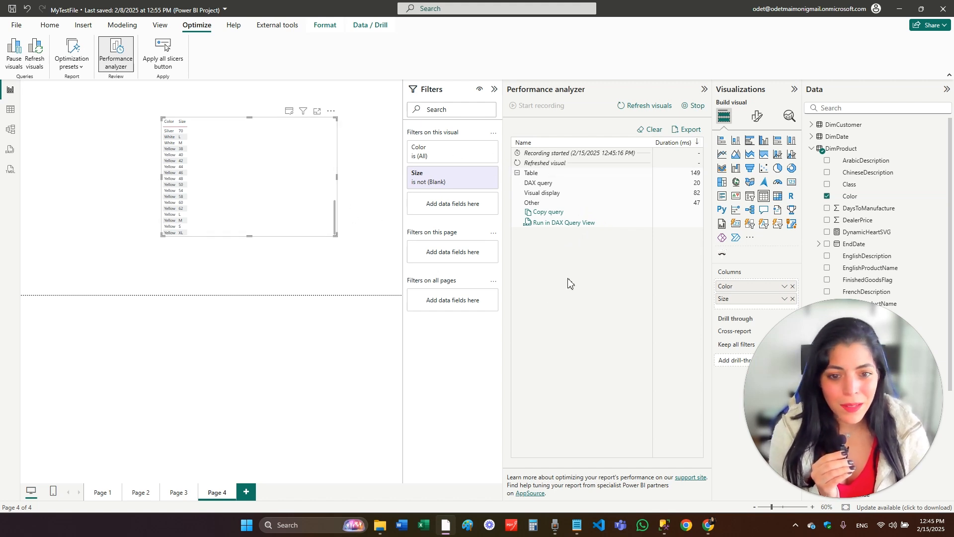
click(541, 213)
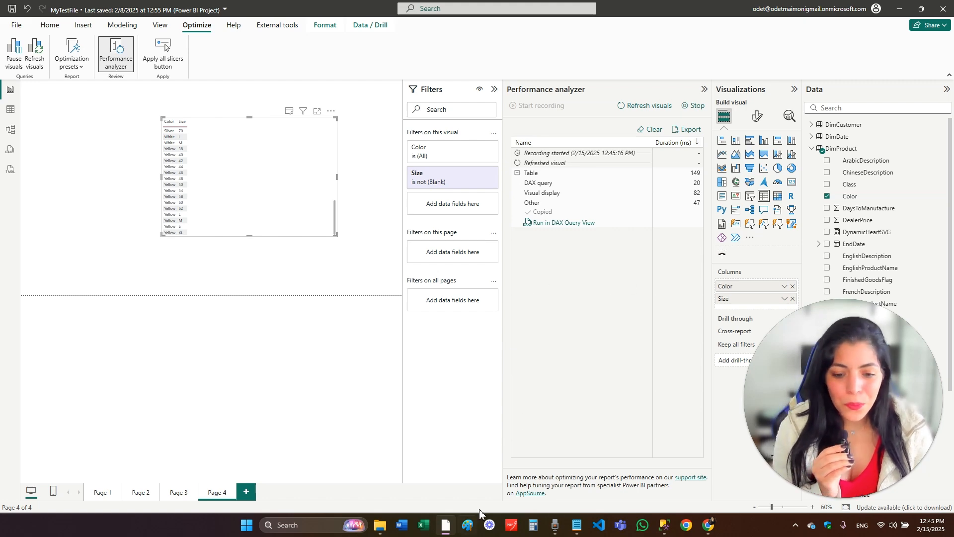
- Switch back to the Power Automate flow, edit it, and add Power BI's Run a query against a dataset action after the copy action
mouse_move(714, 530)
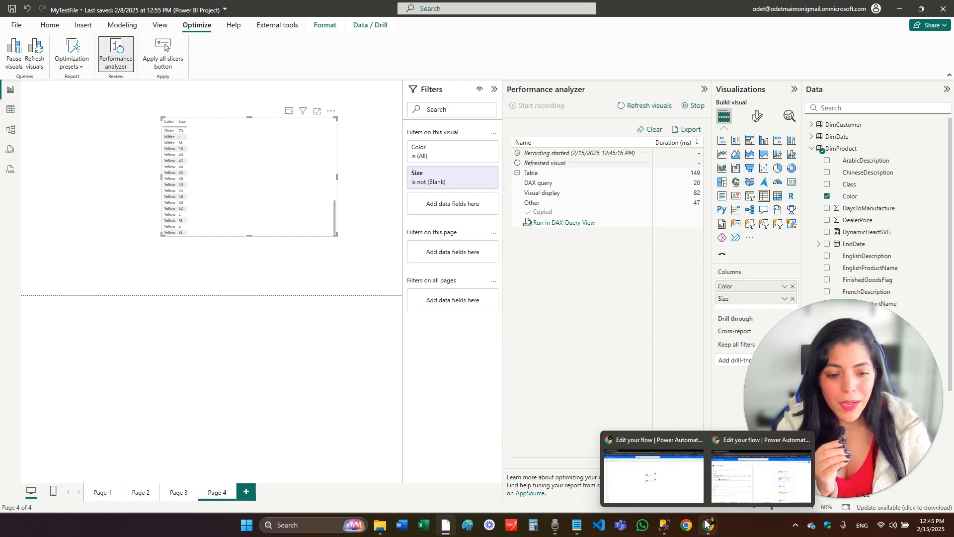
click(654, 475)
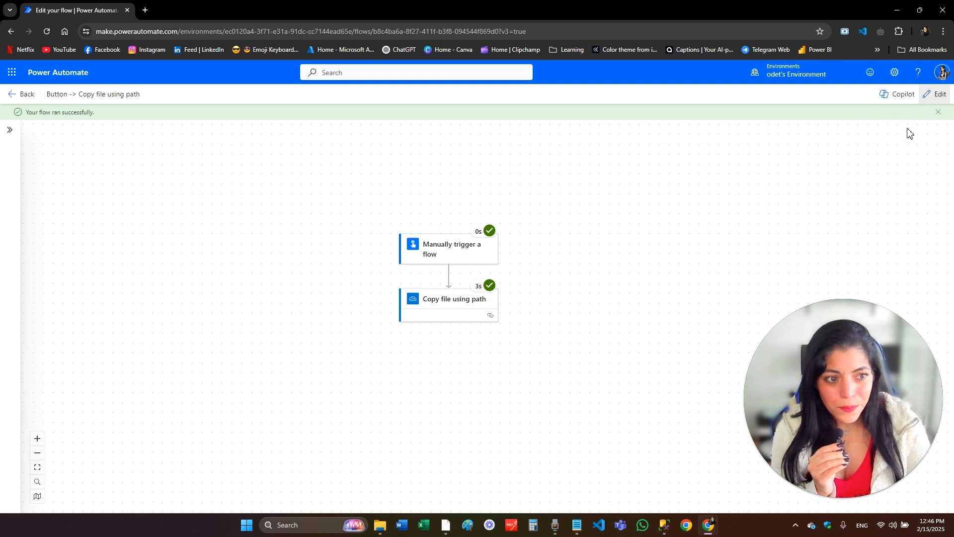
click(936, 94)
click(449, 323)
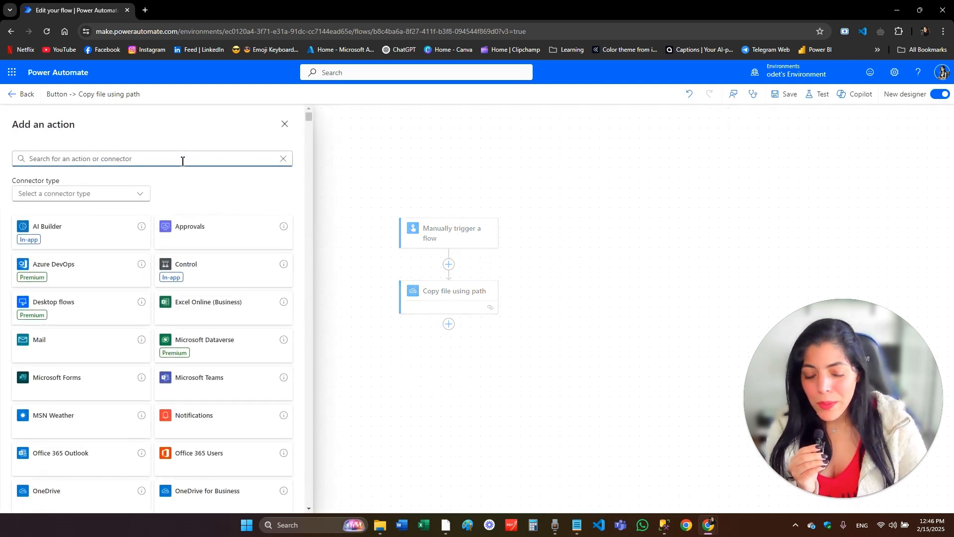
text(power bi)
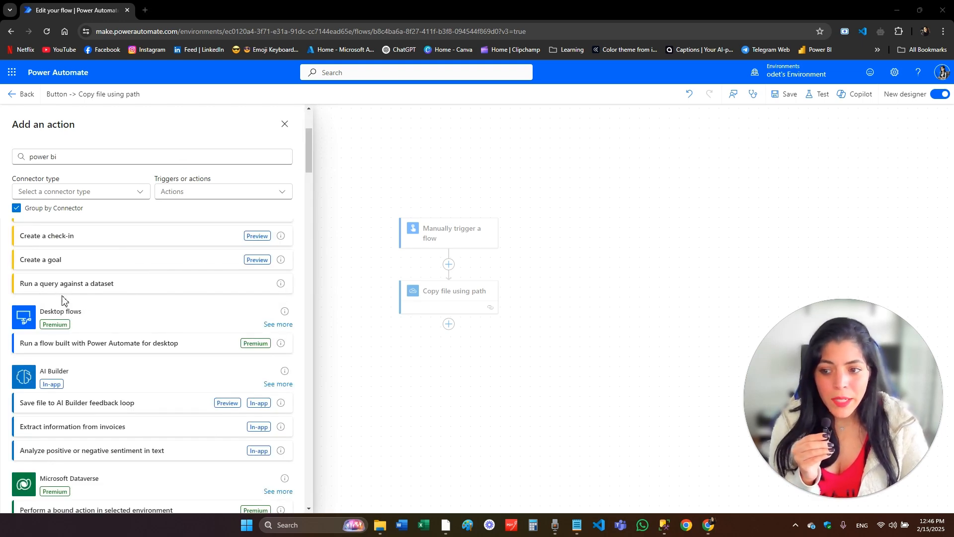
click(95, 287)
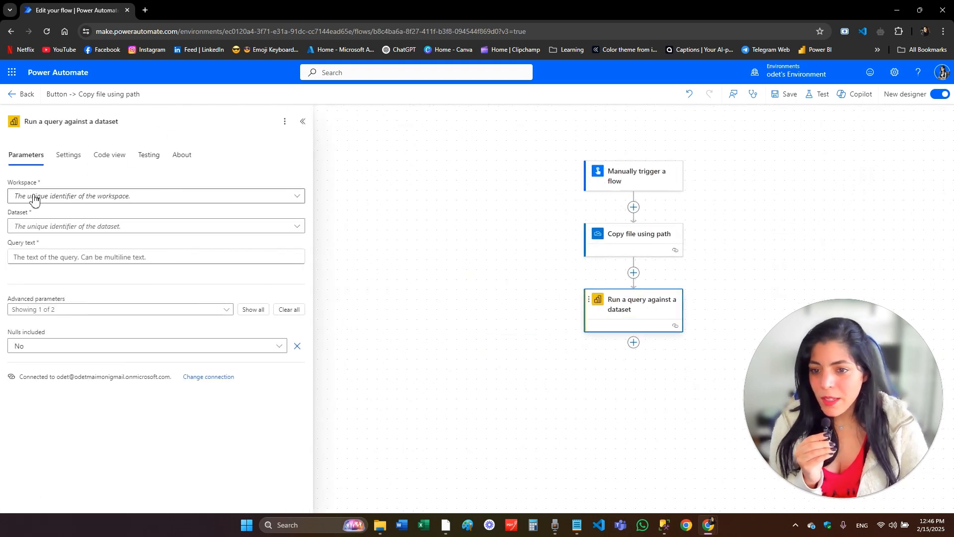
- Set the query action's workspace to Dev and its dataset to MyTestFile
click(62, 203)
click(22, 212)
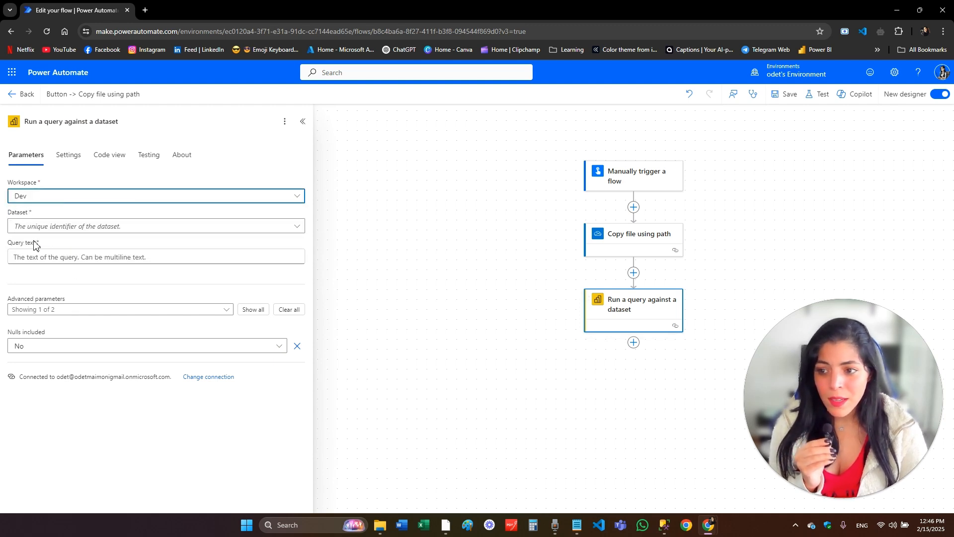
click(51, 230)
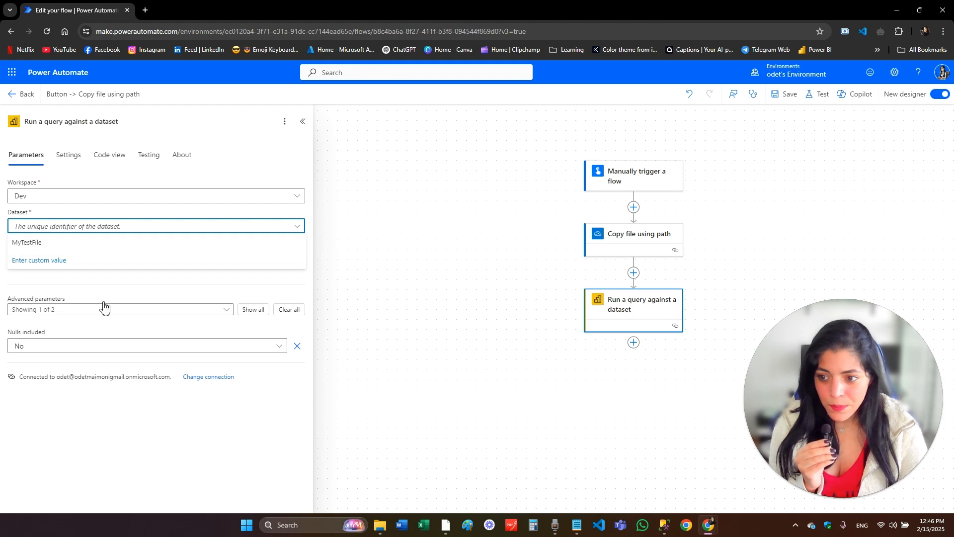
click(50, 243)
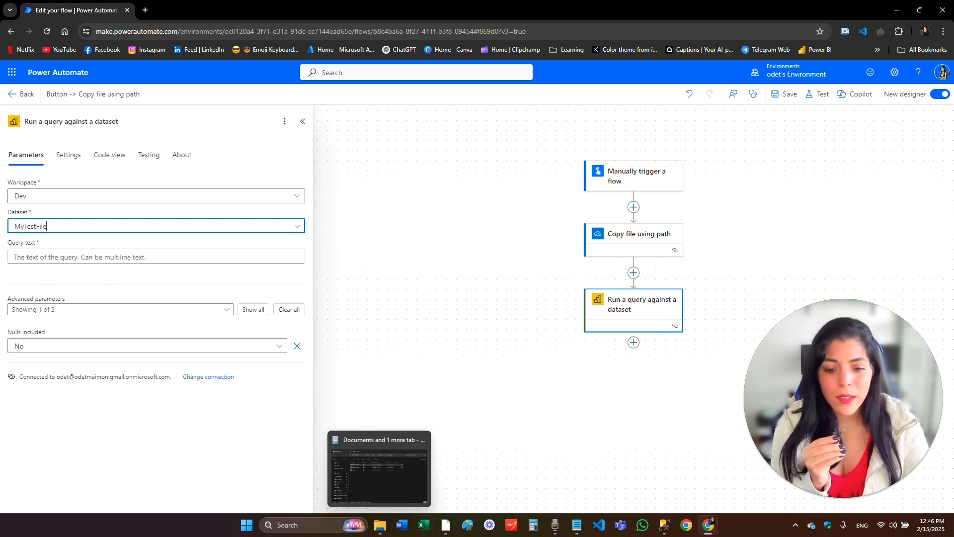
- Paste the DAX query copied from Power BI Desktop as the query text of the dataset query action
click(446, 527)
click(447, 529)
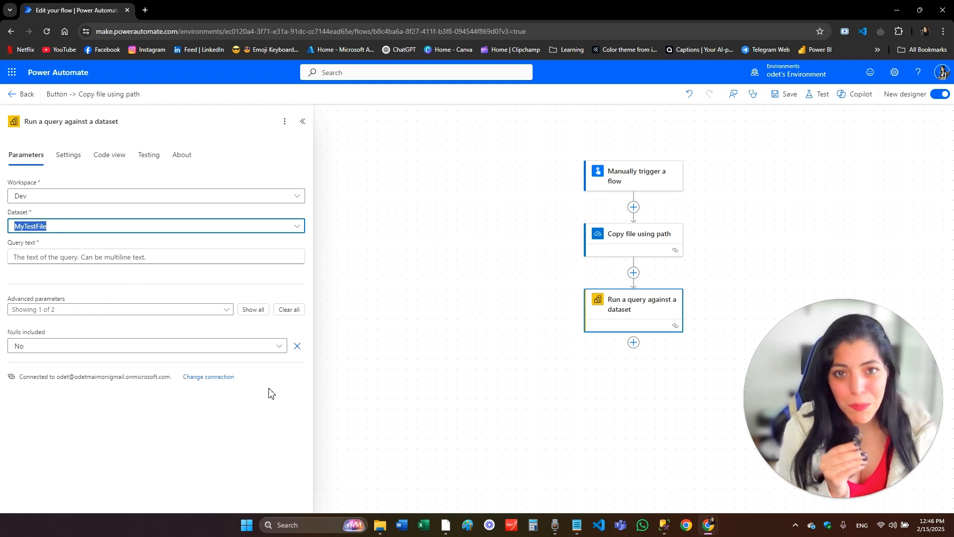
click(50, 258)
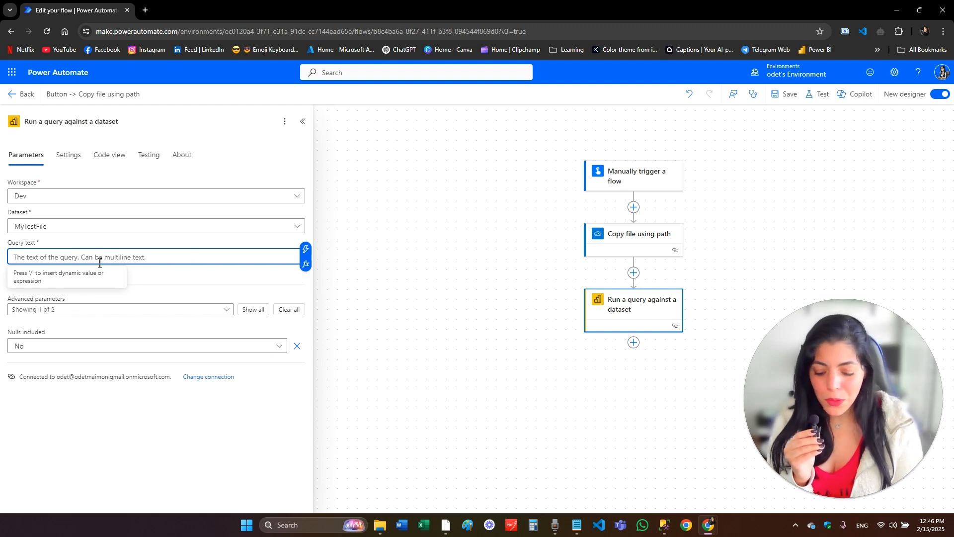
key(ctrl+v)
scroll(59, 368, down, 3)
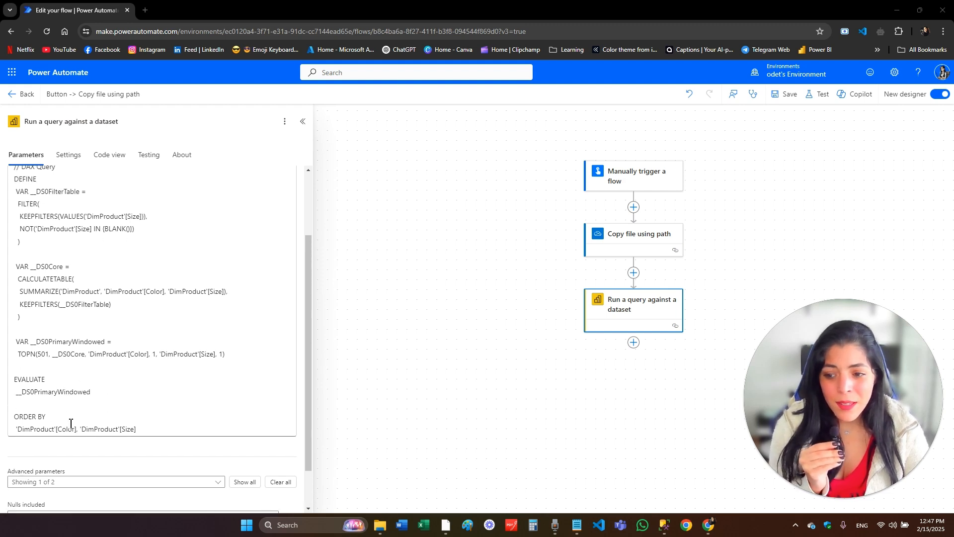
- Delete the VAR __DS0PrimaryWindowed definition with its TOPN 501 row limit from the DAX query
drag(20, 354, 38, 356)
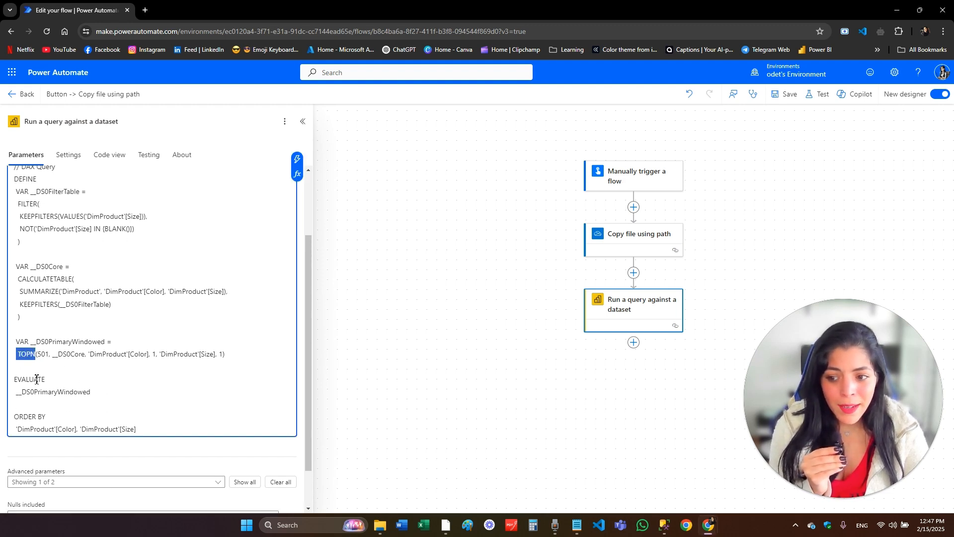
click(28, 361)
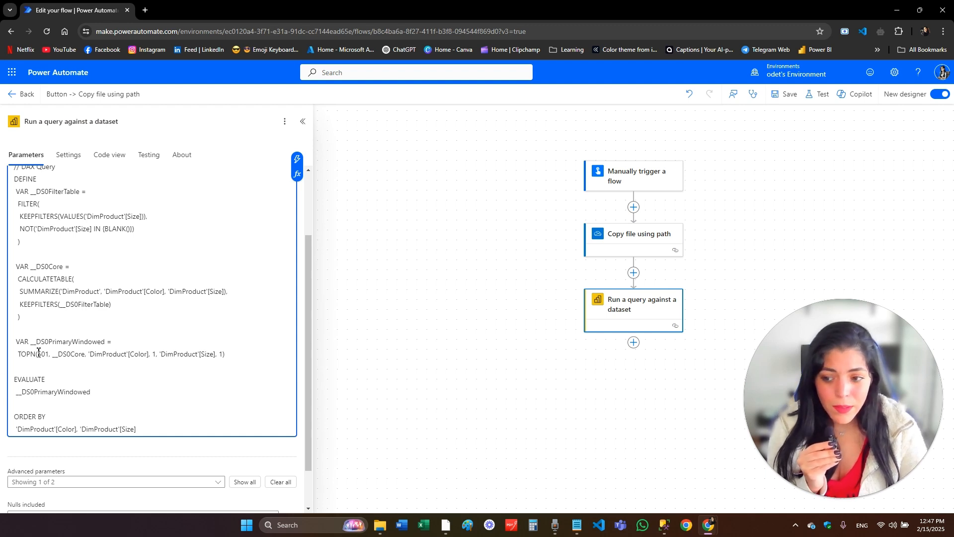
drag(225, 355, 2, 345)
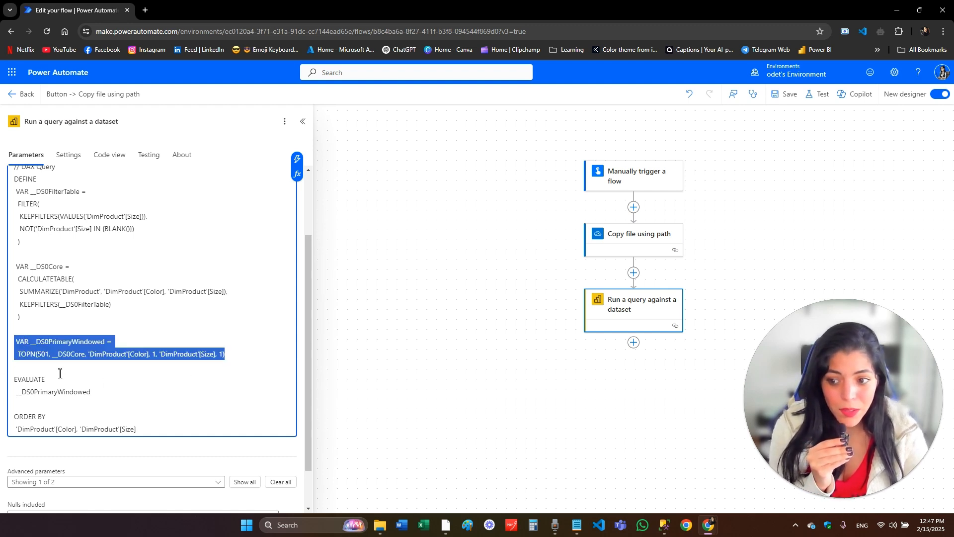
key(BackSpace)
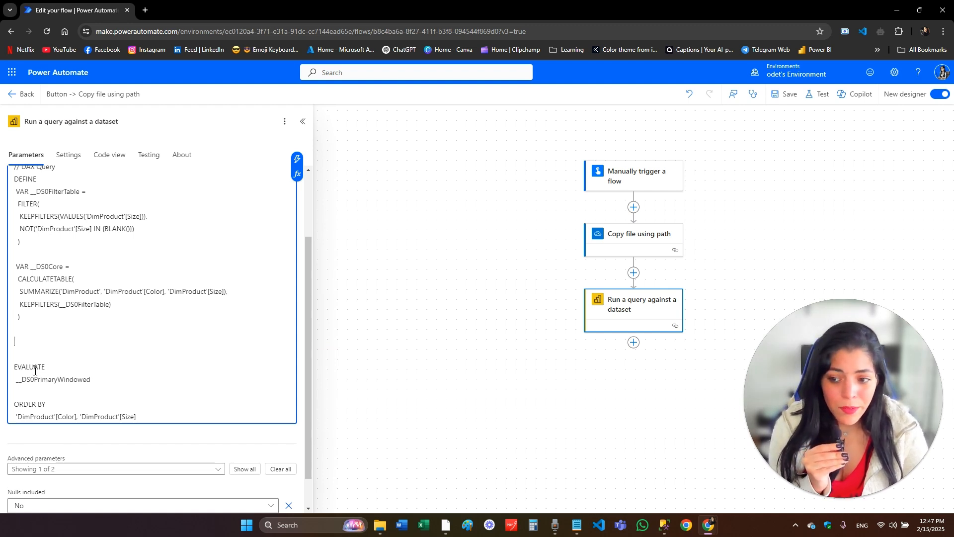
- Replace __DS0PrimaryWindowed under EVALUATE with VAR __DS0Core, copied from its definition in the DAX query
drag(100, 384, 14, 381)
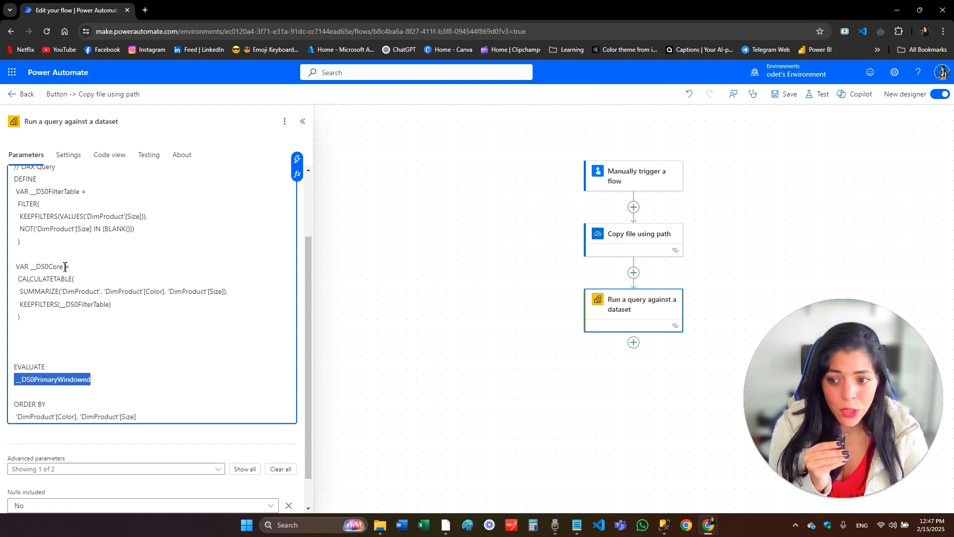
drag(65, 267, 2, 273)
key(ctrl+c)
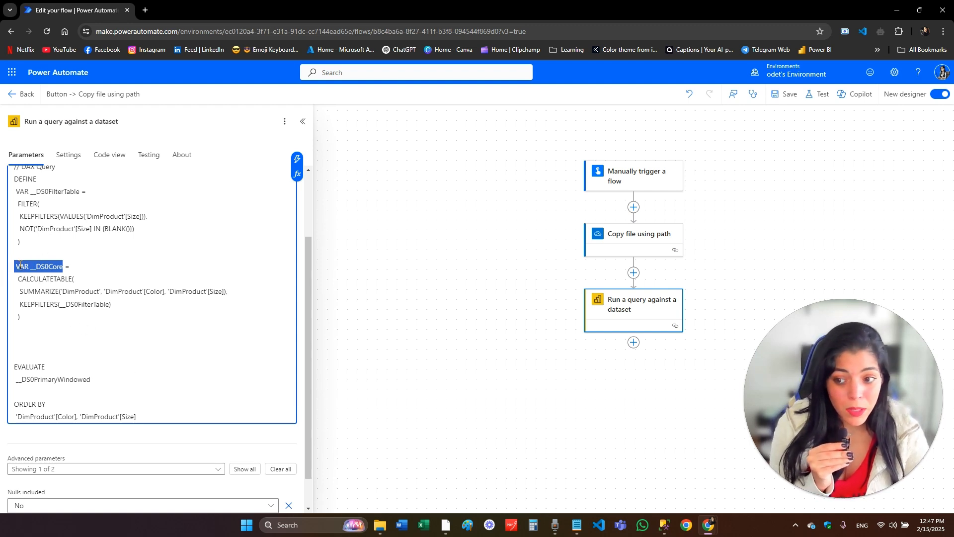
drag(91, 380, 1, 374)
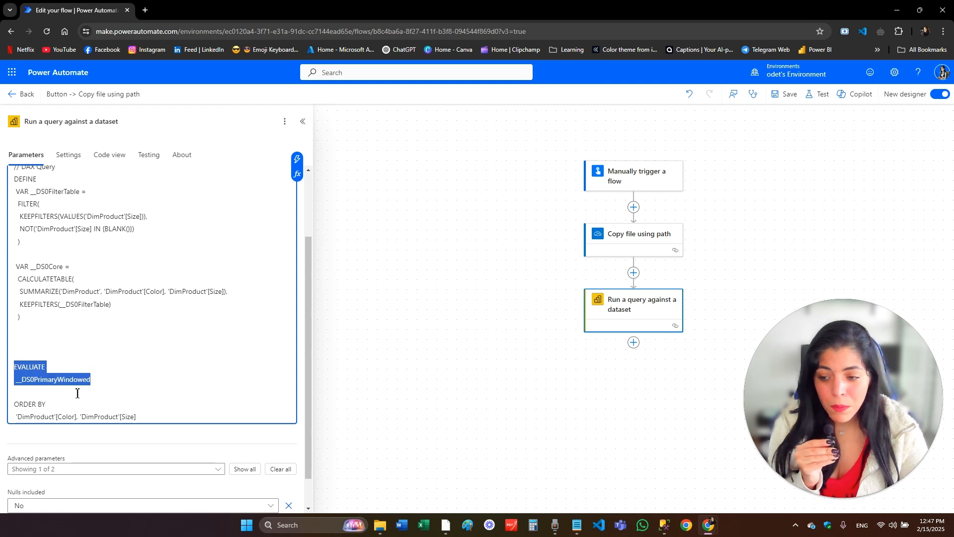
drag(91, 380, 8, 381)
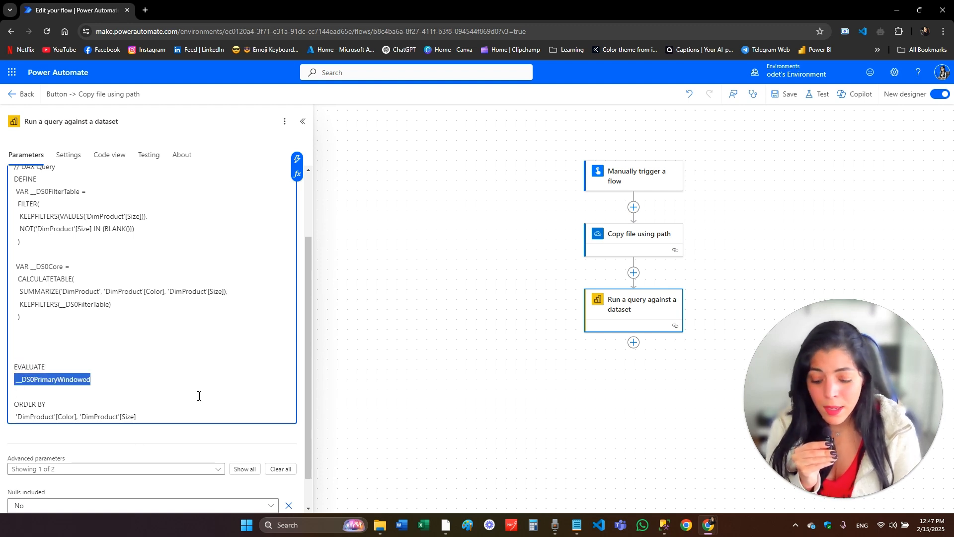
key(ctrl+v)
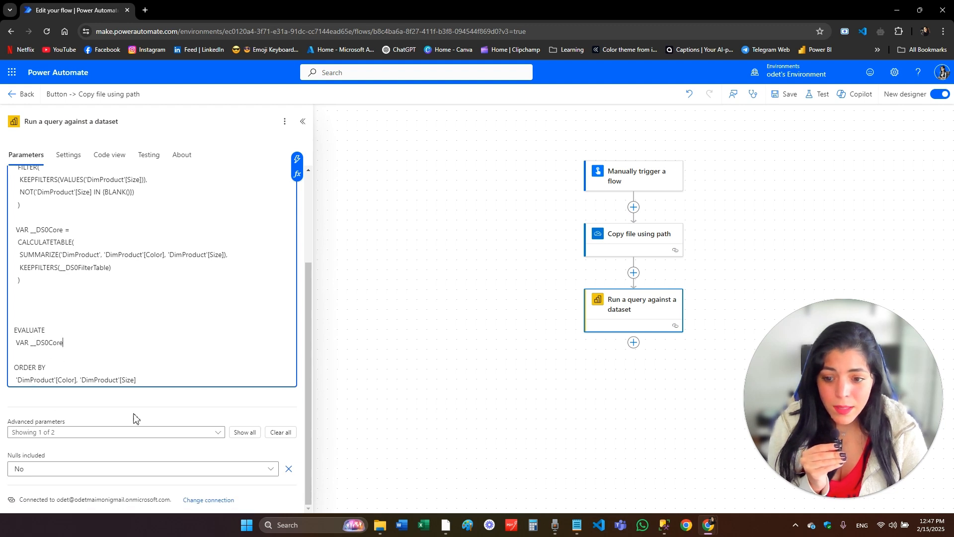
- Save and test the flow, and examine the Color and Size rows in the query action's output body
click(776, 94)
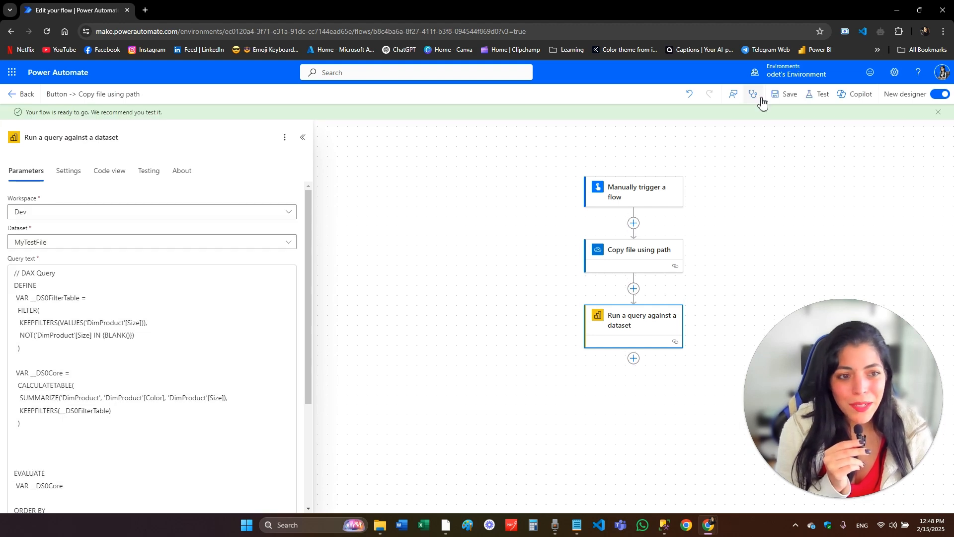
click(817, 94)
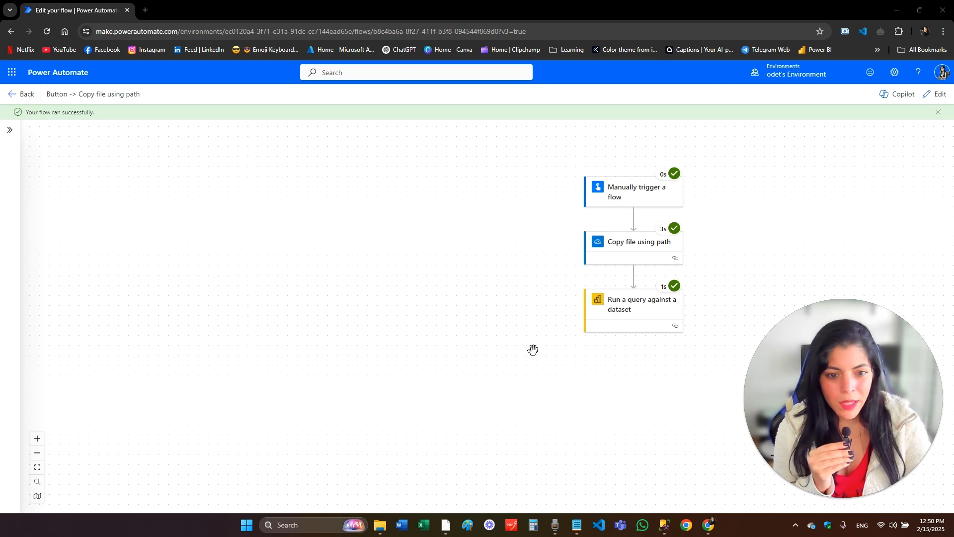
click(608, 313)
scroll(91, 443, down, 5)
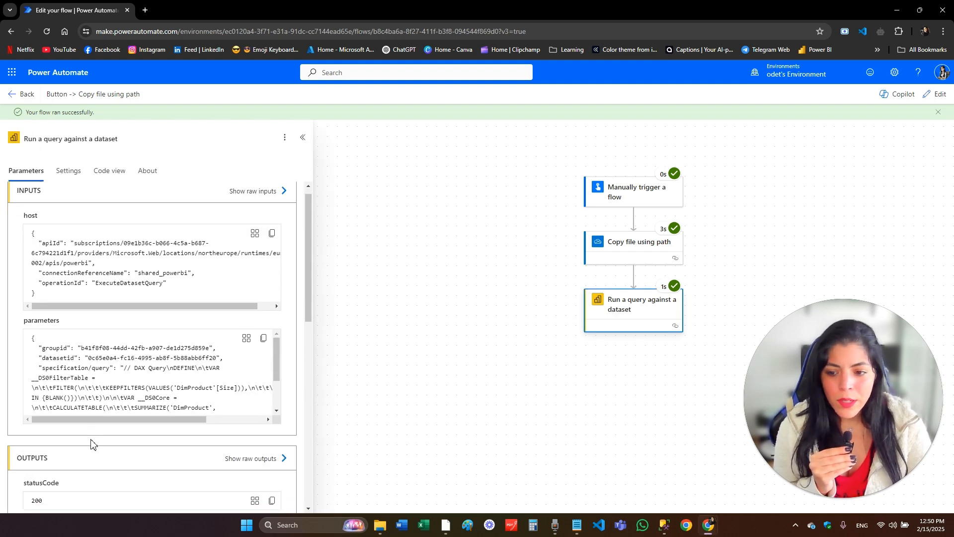
scroll(143, 435, down, 3)
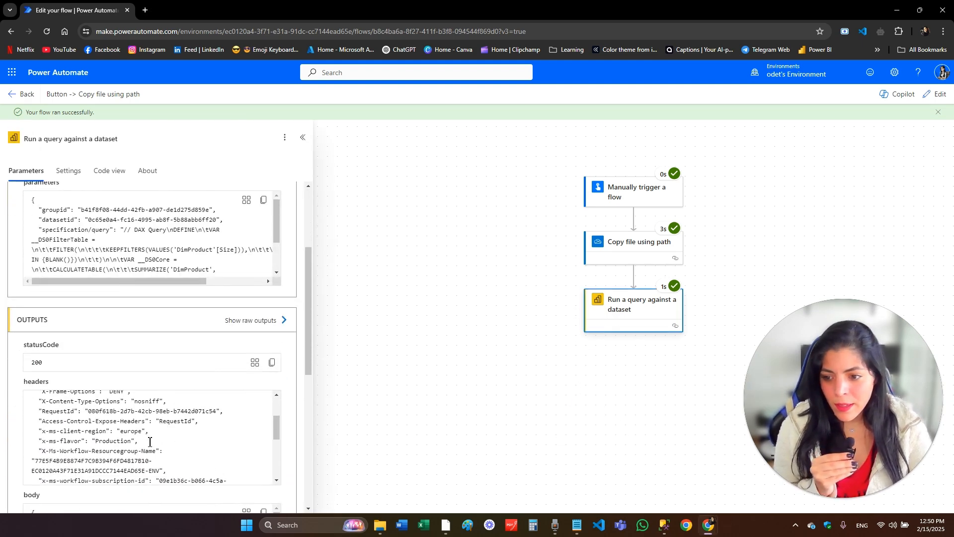
scroll(296, 398, down, 5)
scroll(85, 234, down, 2)
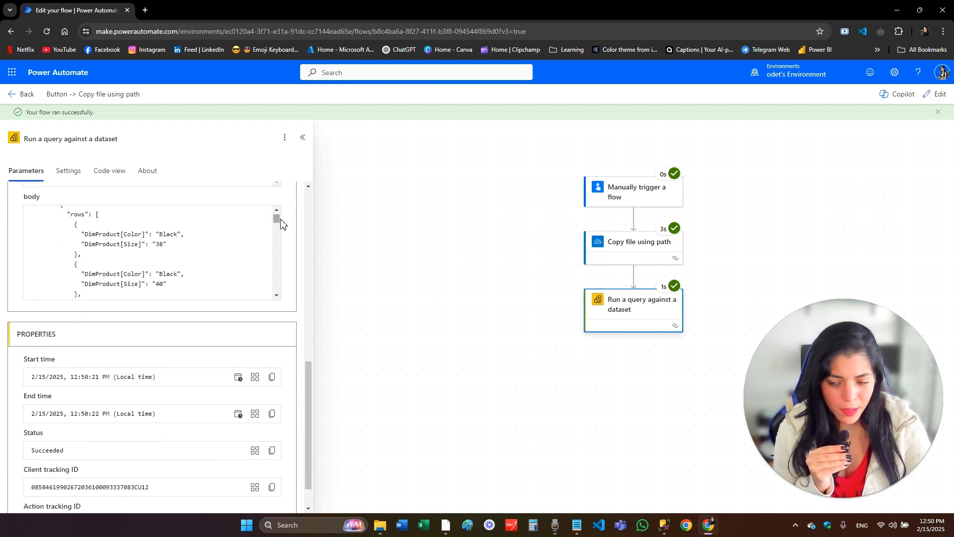
scroll(159, 268, up, 2)
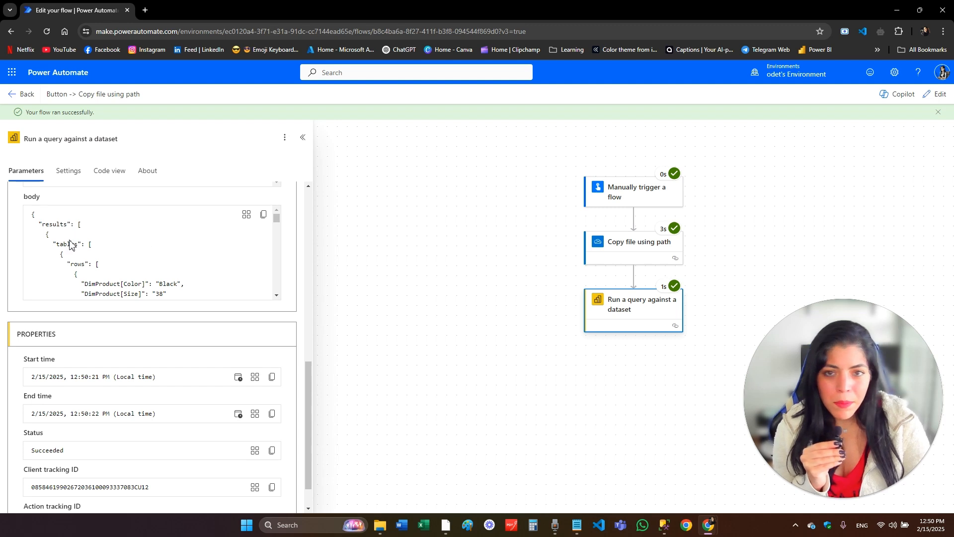
scroll(119, 231, up, 2)
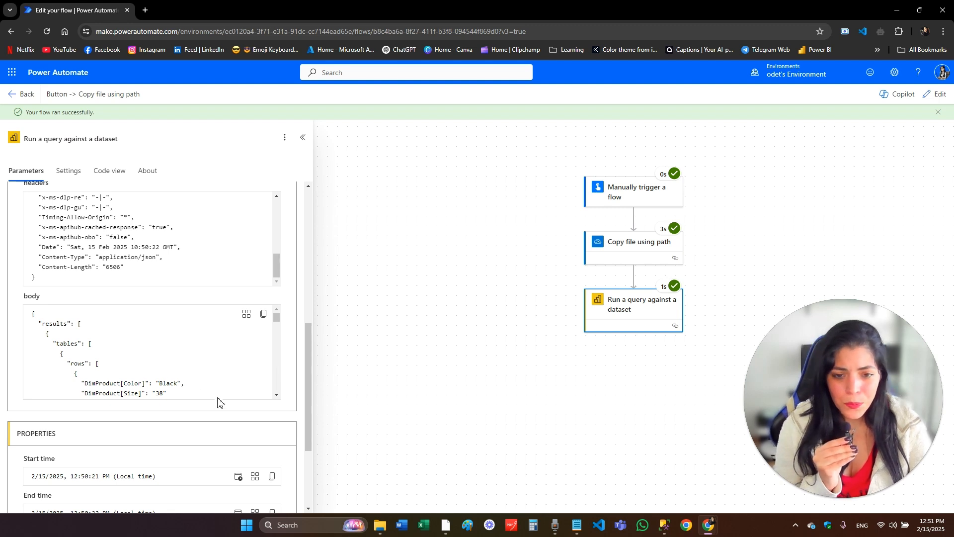
- Return to editing the flow and add a Parse JSON action after the dataset query, with First table rows as its content
click(937, 94)
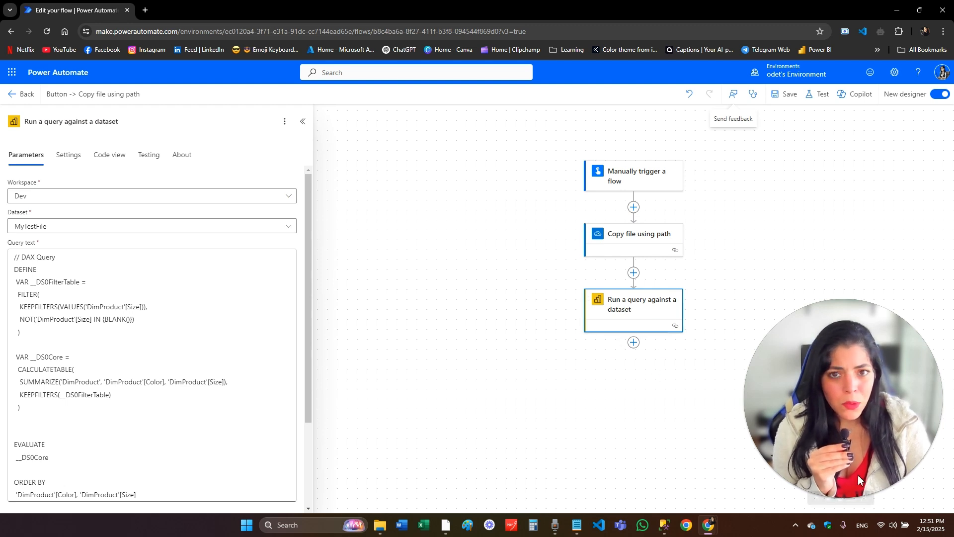
click(633, 342)
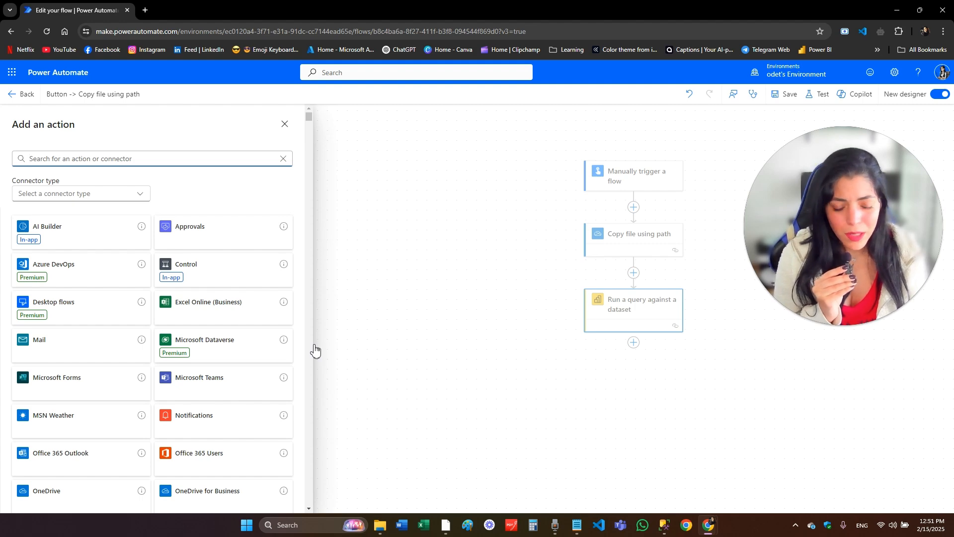
text(parse)
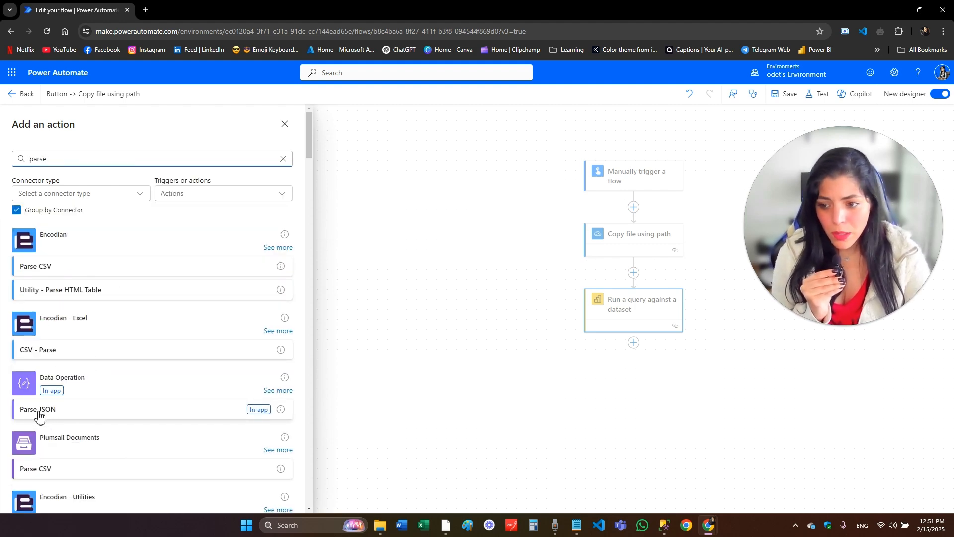
click(39, 410)
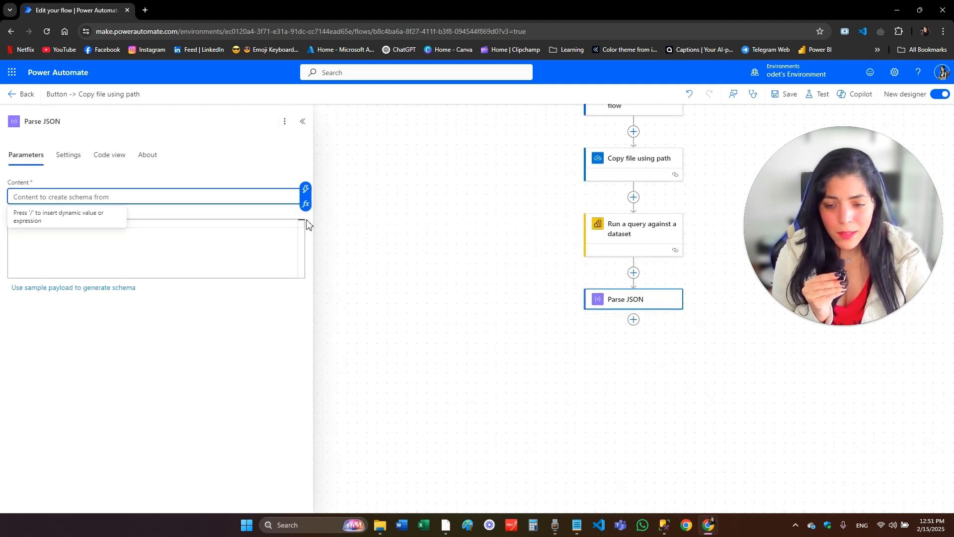
click(305, 189)
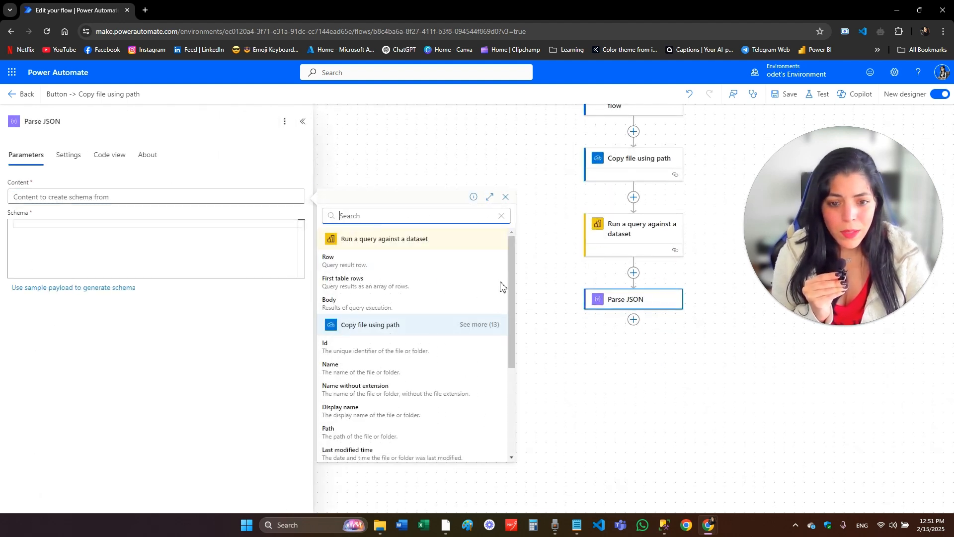
click(348, 284)
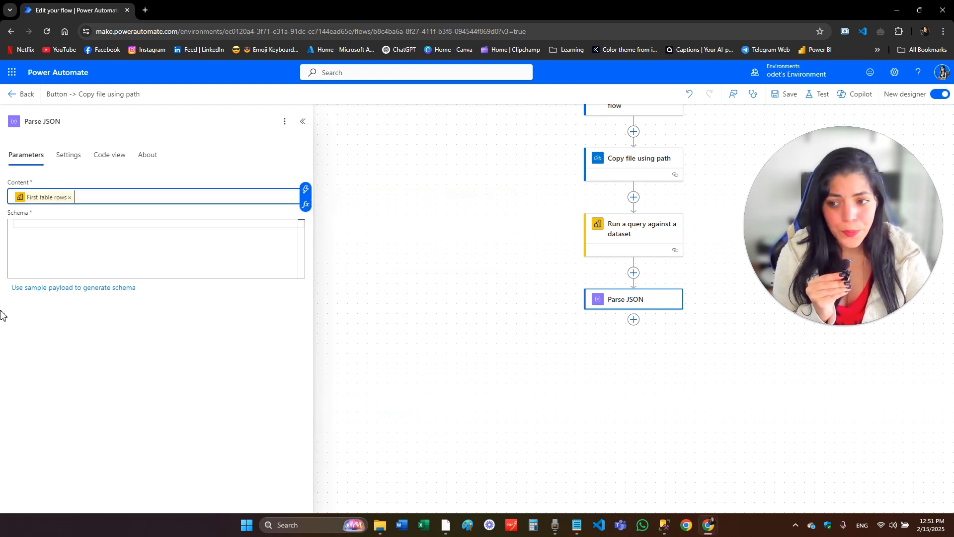
- Generate the Parse JSON schema from a pasted sample payload containing the DimProduct Color and Size rows
click(79, 257)
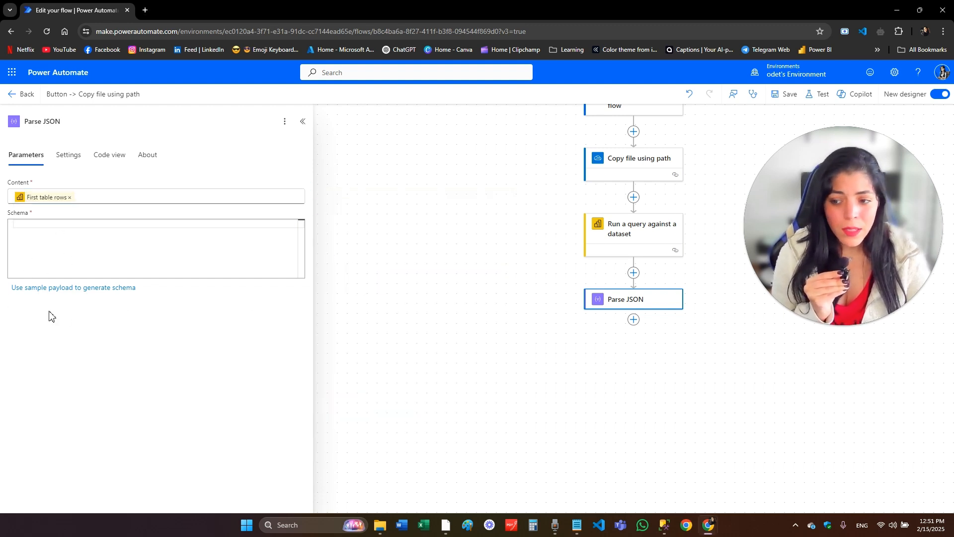
click(29, 288)
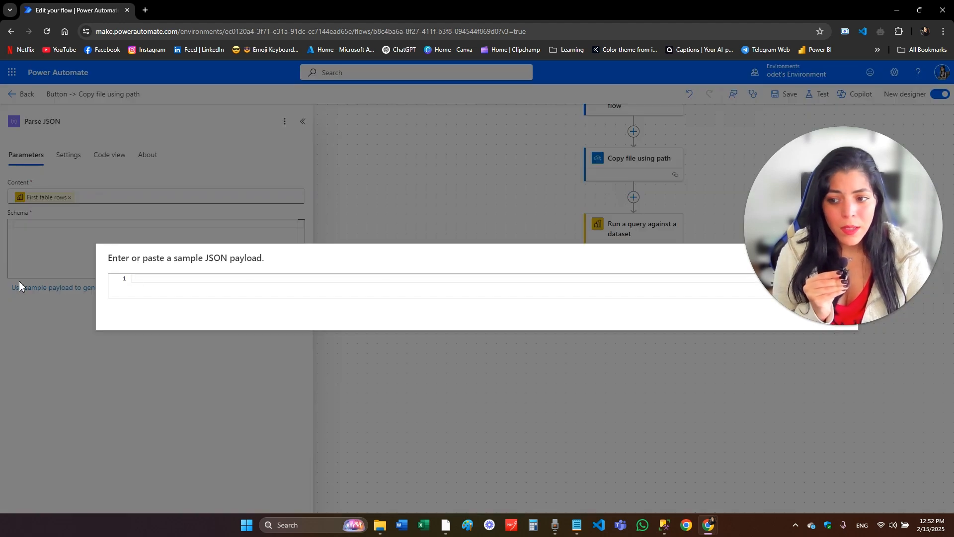
click(135, 282)
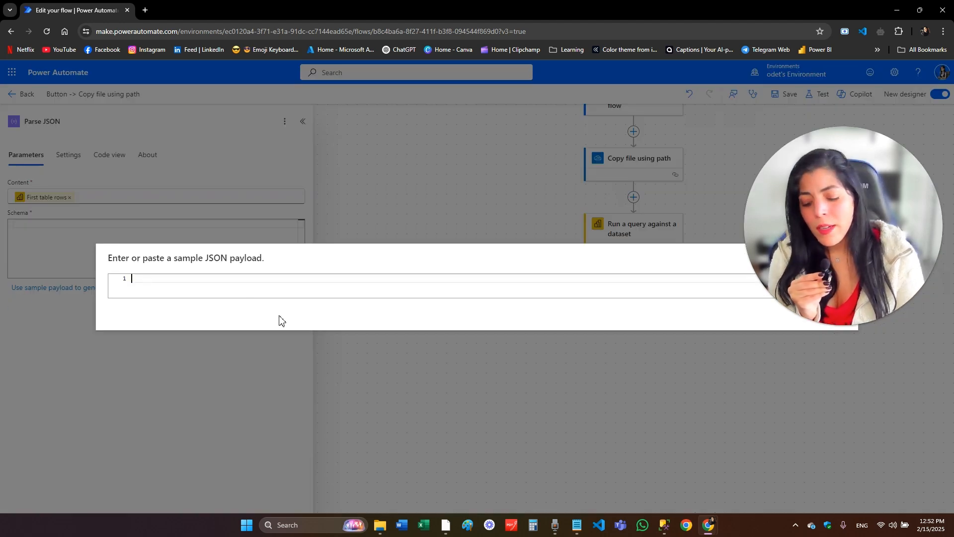
key(ctrl+v)
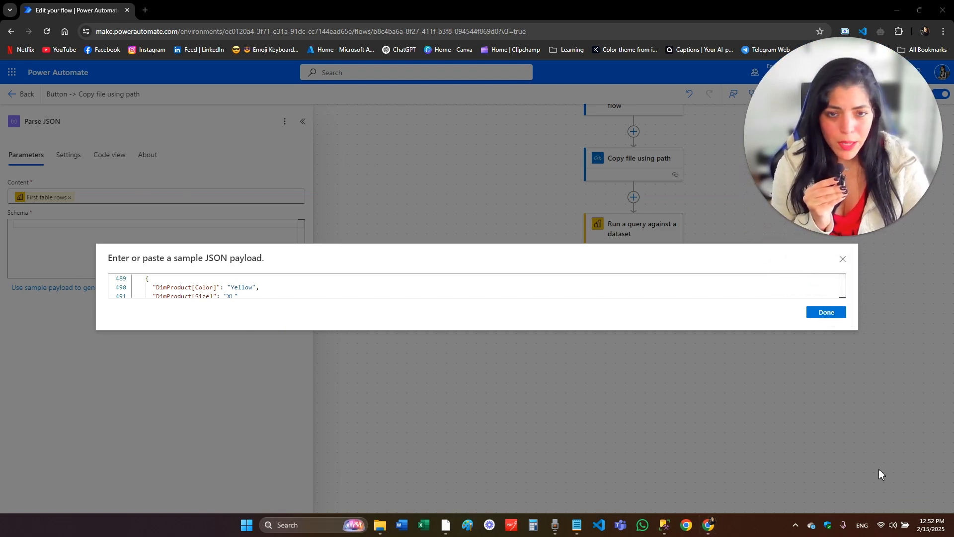
click(827, 320)
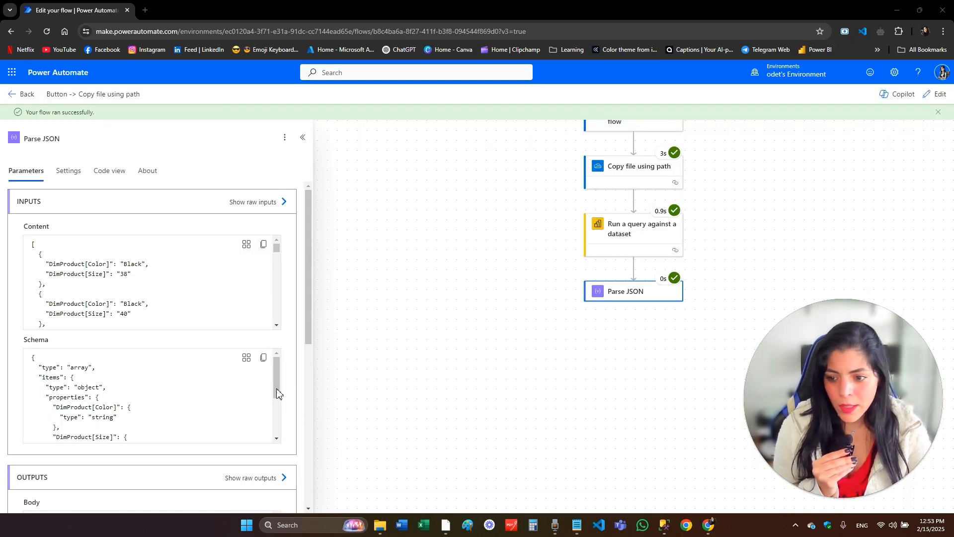
- Return to editing the flow and add an Apply to each loop after Parse JSON, with the Parse JSON Body as its input
scroll(288, 433, down, 5)
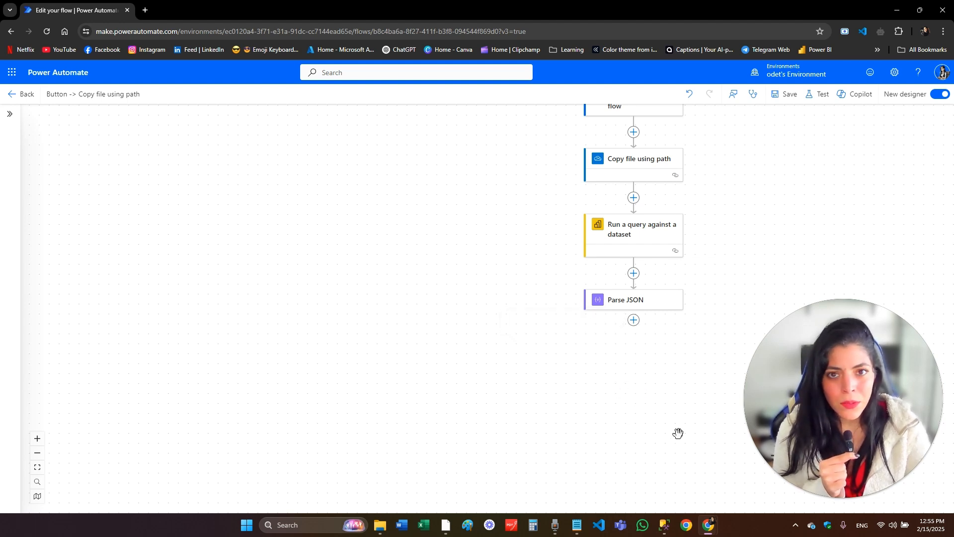
scroll(557, 333, up, 1)
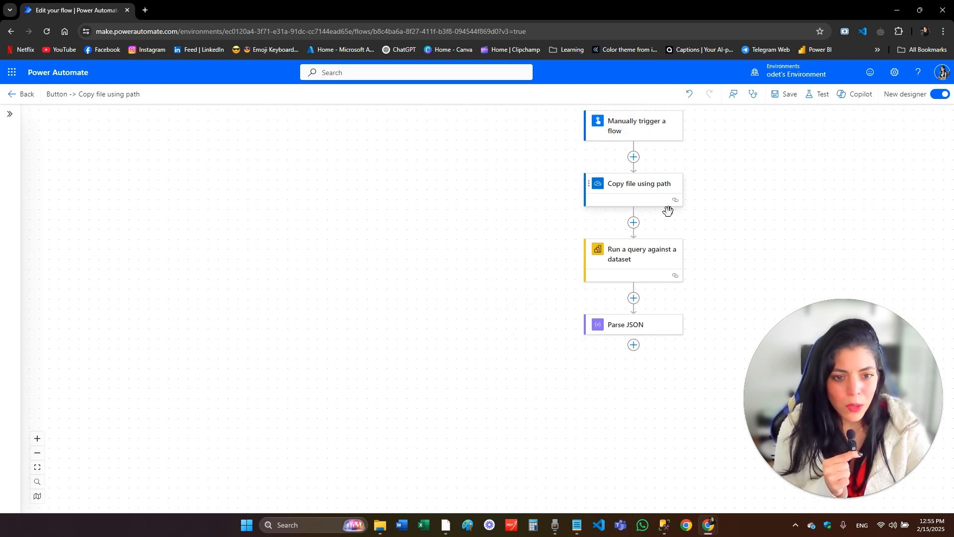
click(634, 344)
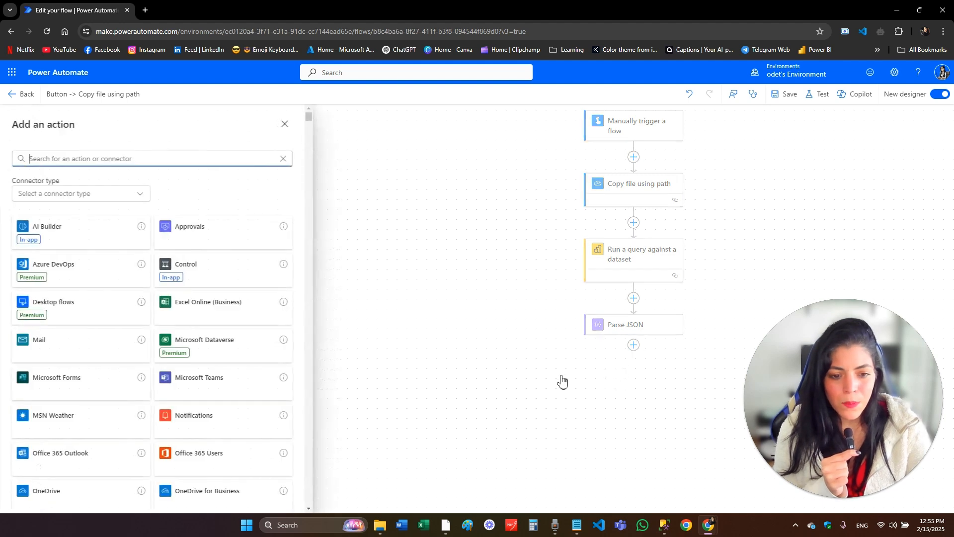
text(a)
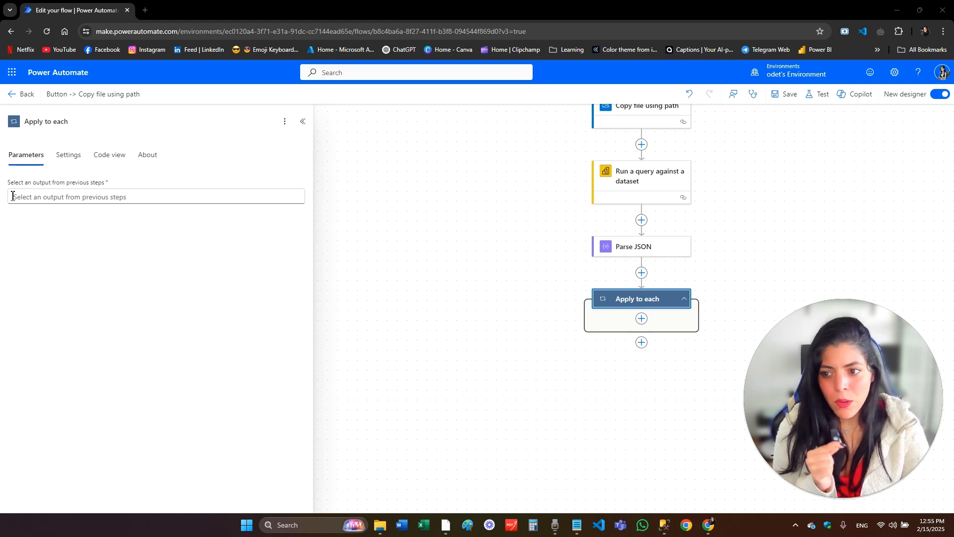
click(17, 195)
click(312, 206)
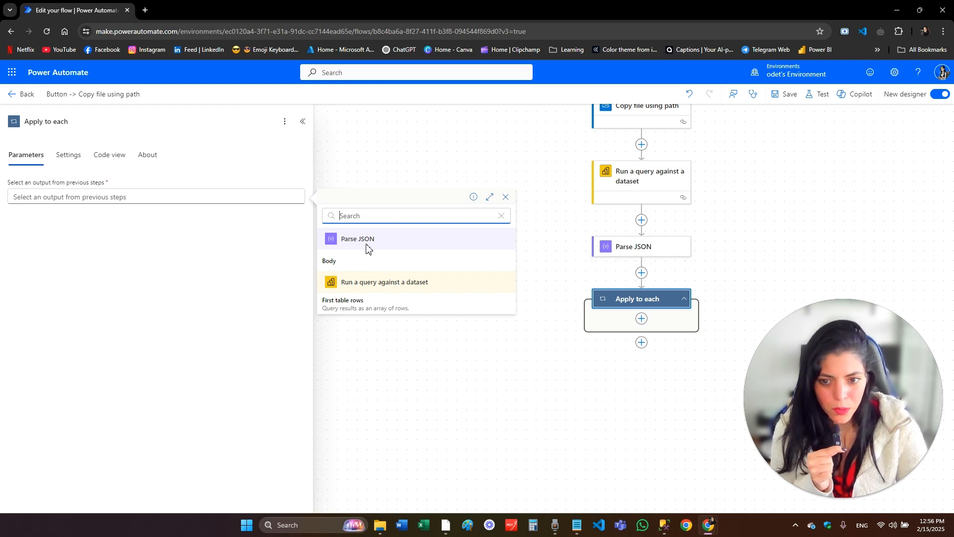
click(332, 262)
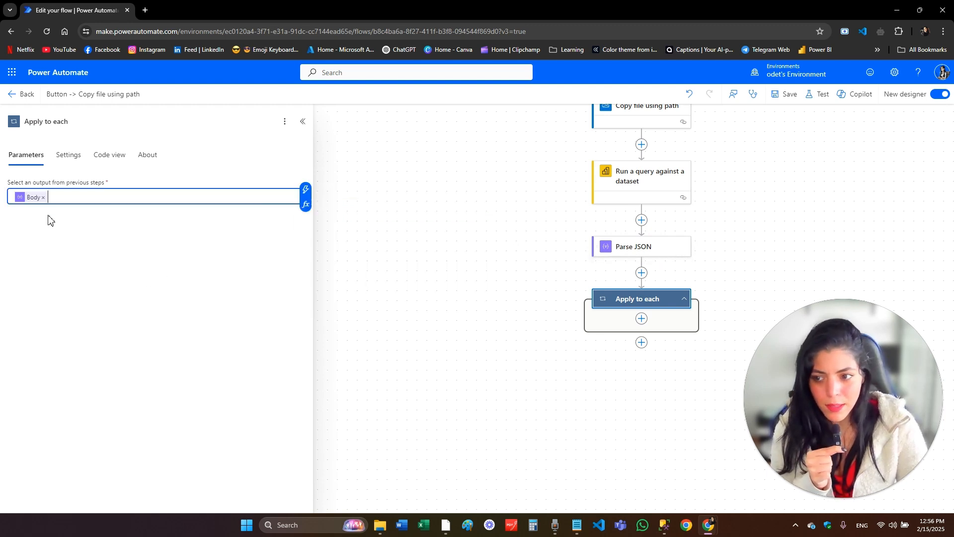
- Add the Excel Online (OneDrive) action Add a row into a table inside the Apply to each loop
click(644, 322)
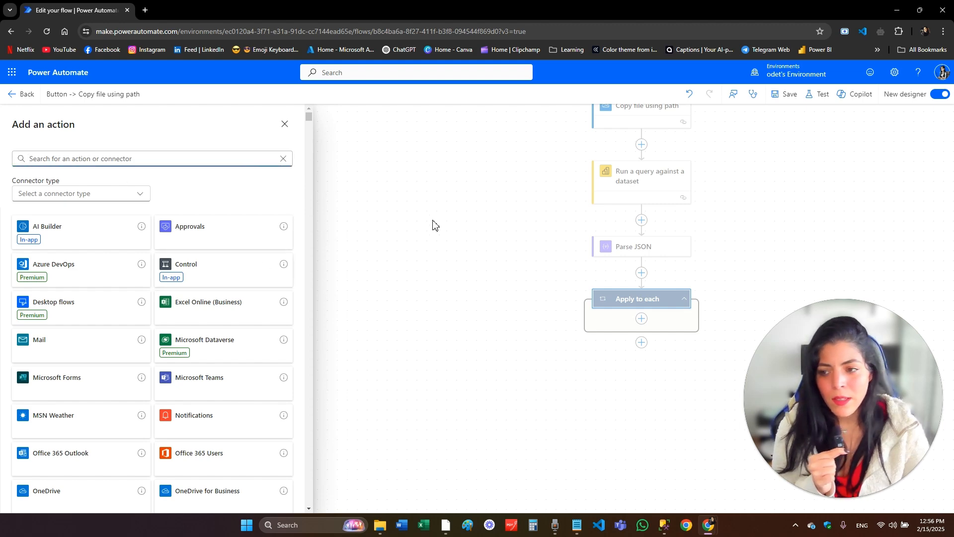
text(exce)
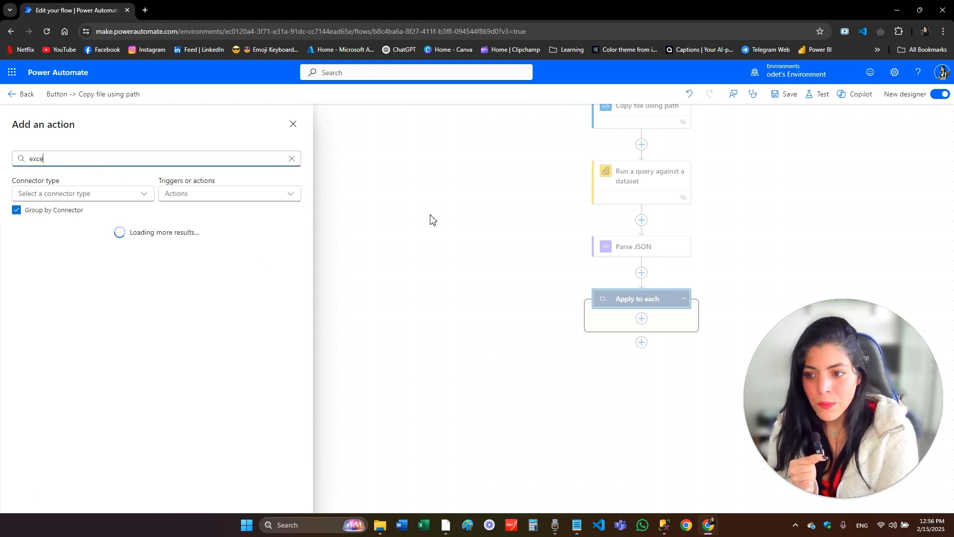
text(l)
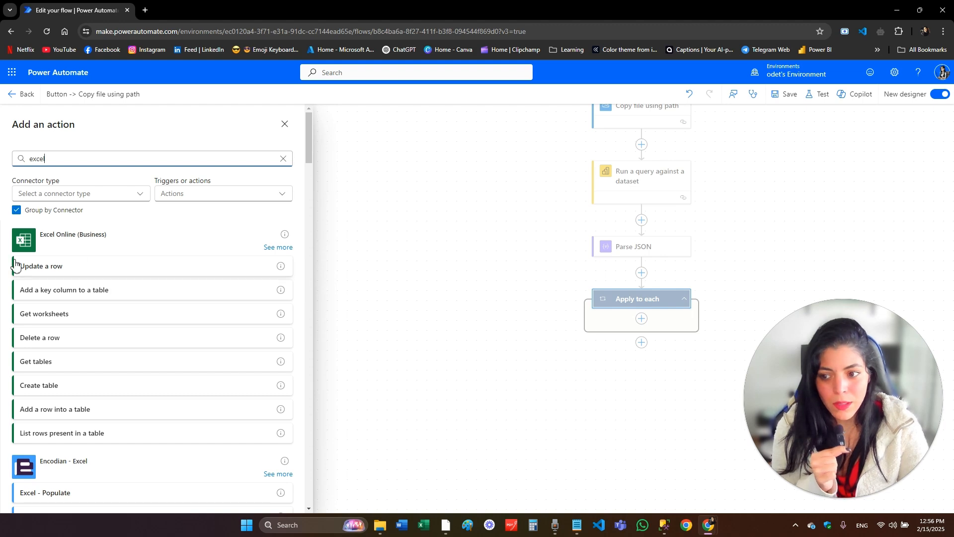
scroll(175, 316, down, 8)
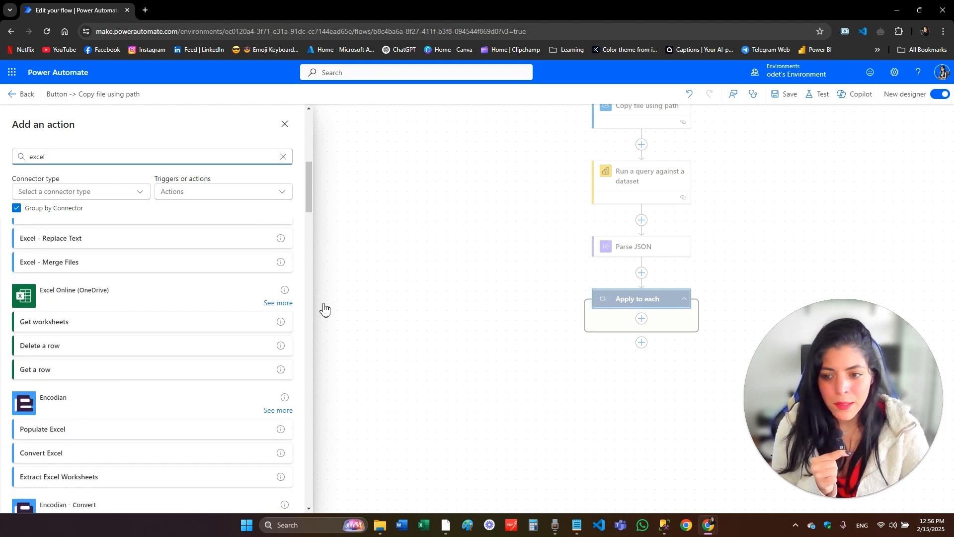
click(278, 303)
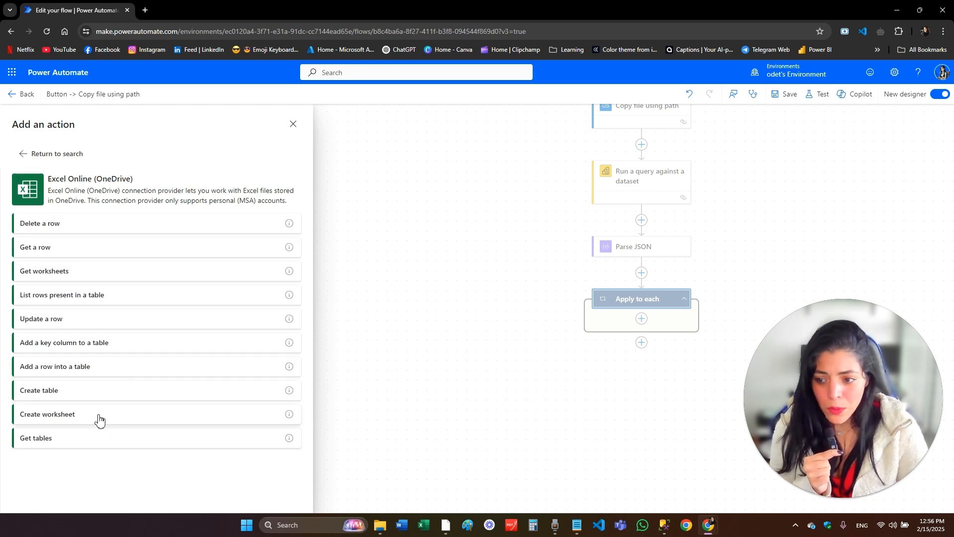
click(47, 367)
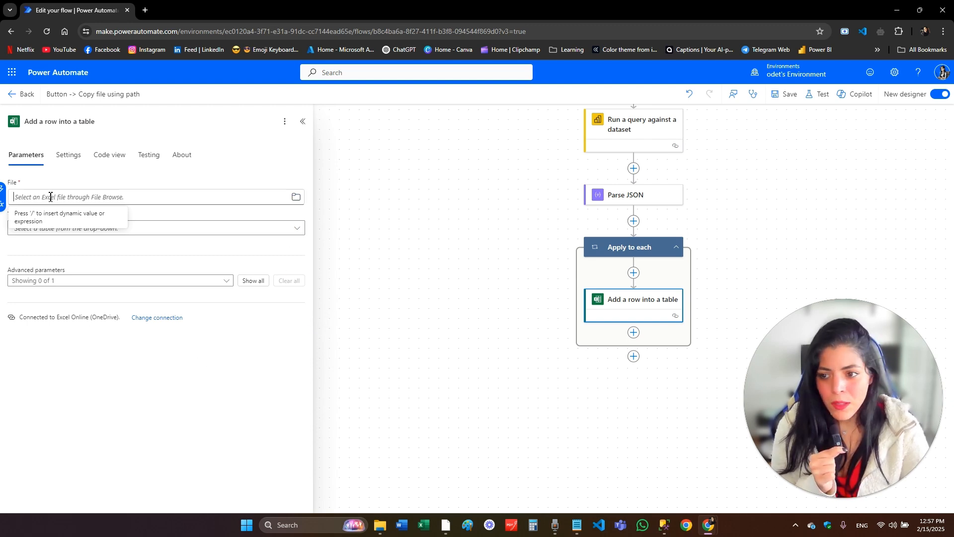
- Set the File parameter of Add a row into a table to the Id output of Copy file using path
key(slash)
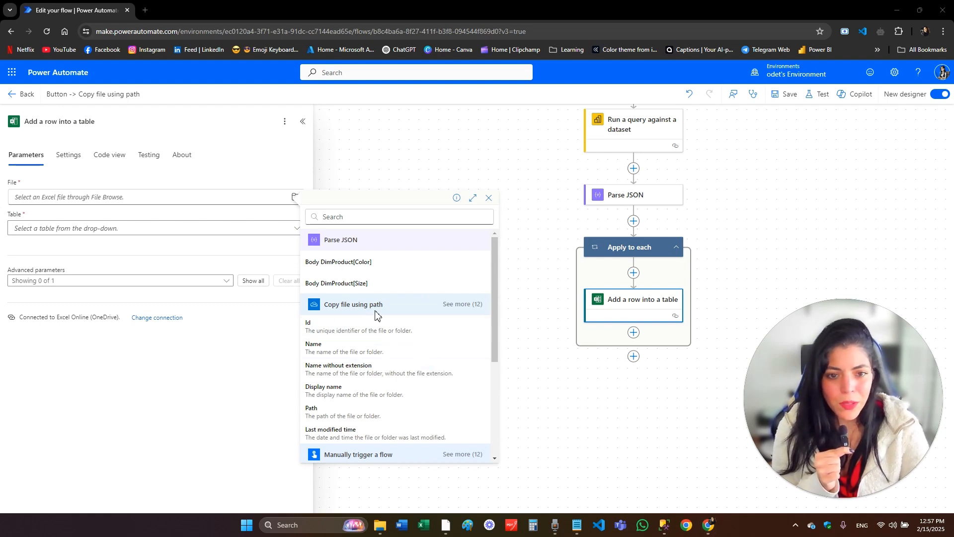
scroll(767, 224, up, 2)
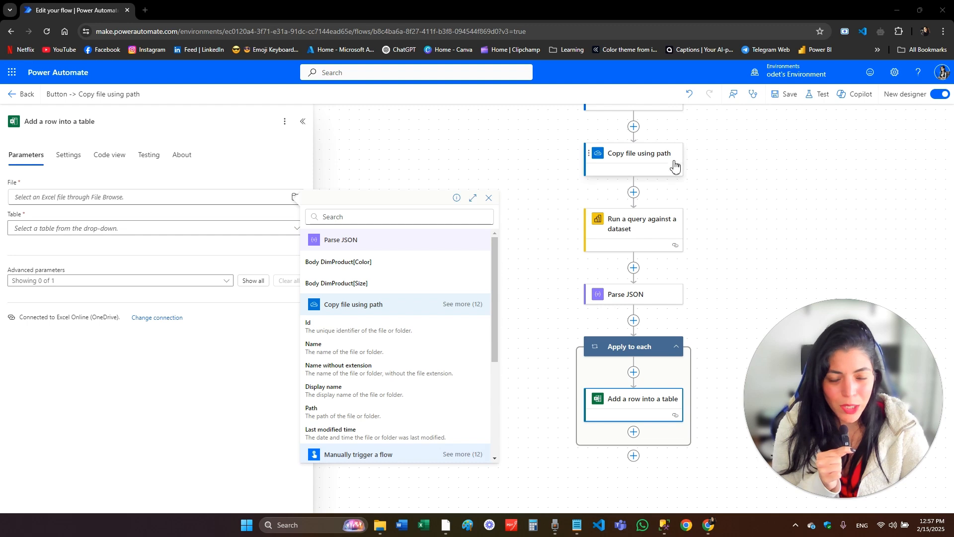
click(338, 326)
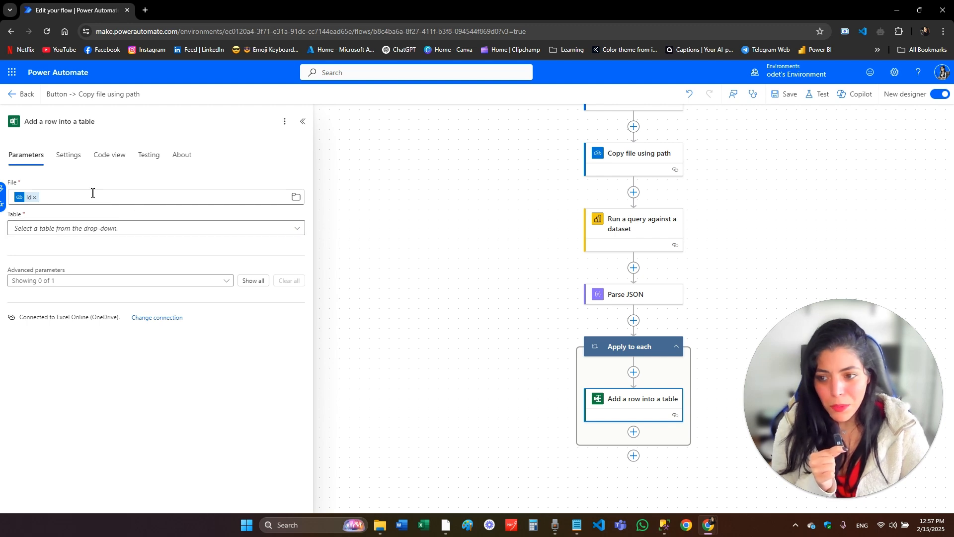
- Set the Table parameter to the custom expression 'טבלה1', copying the table name from the MyTest workbook in the OneDrive Documents folder
click(34, 230)
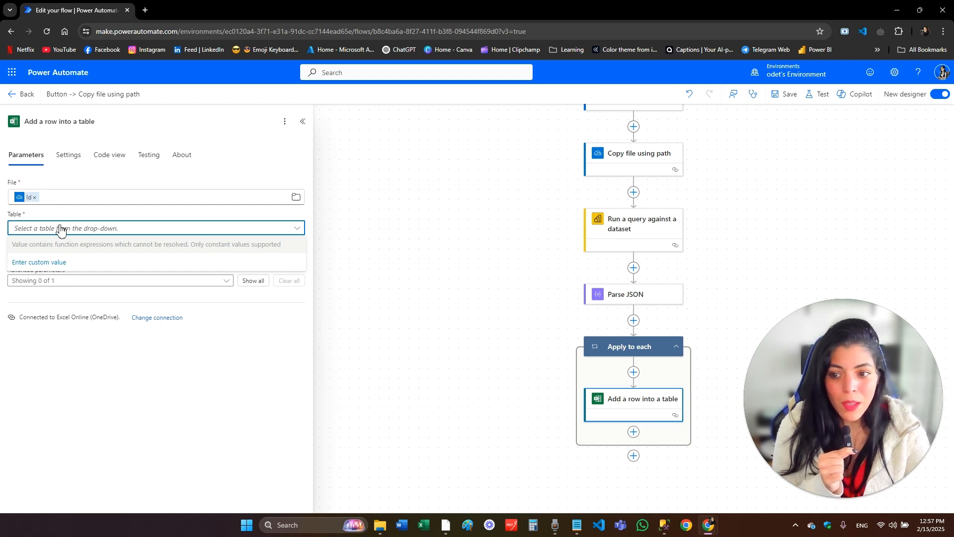
click(40, 262)
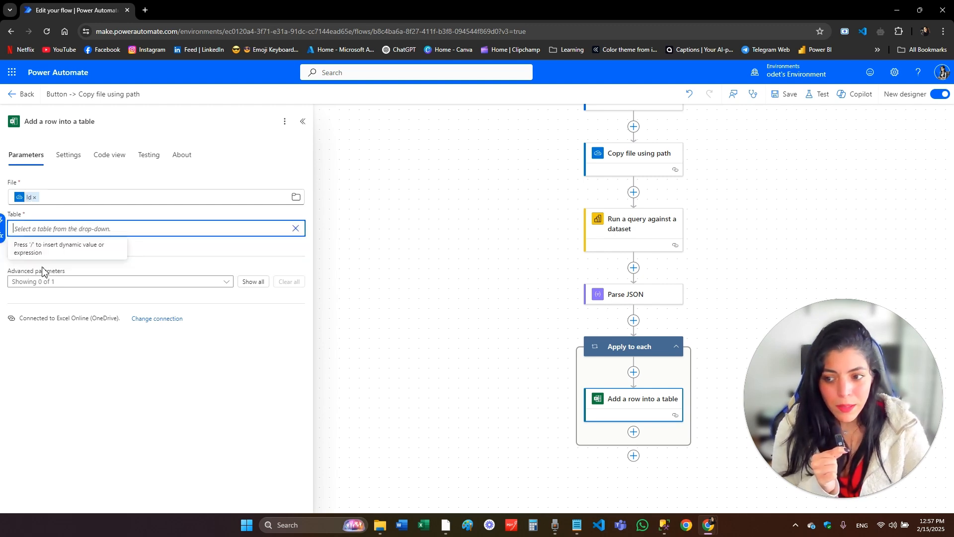
click(2, 235)
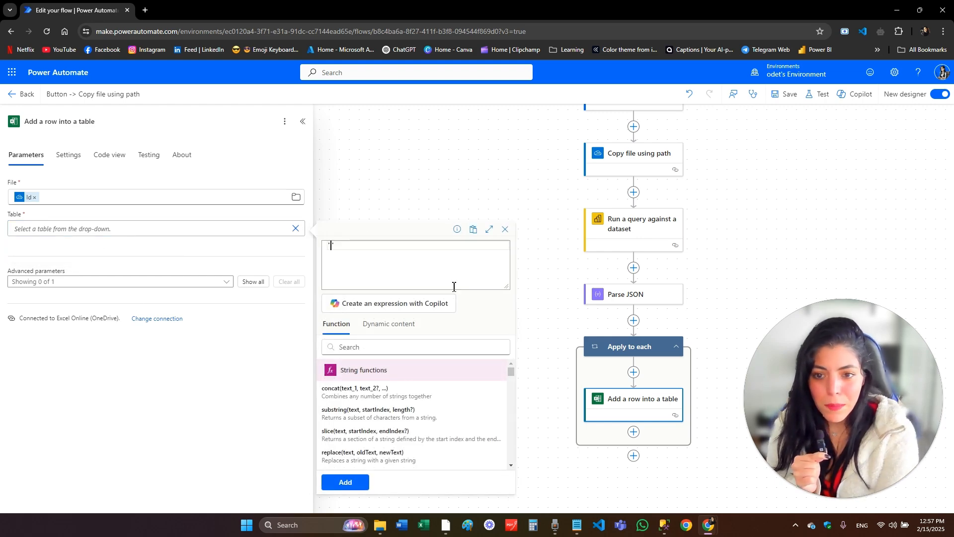
key(alt+Tab)
click(317, 301)
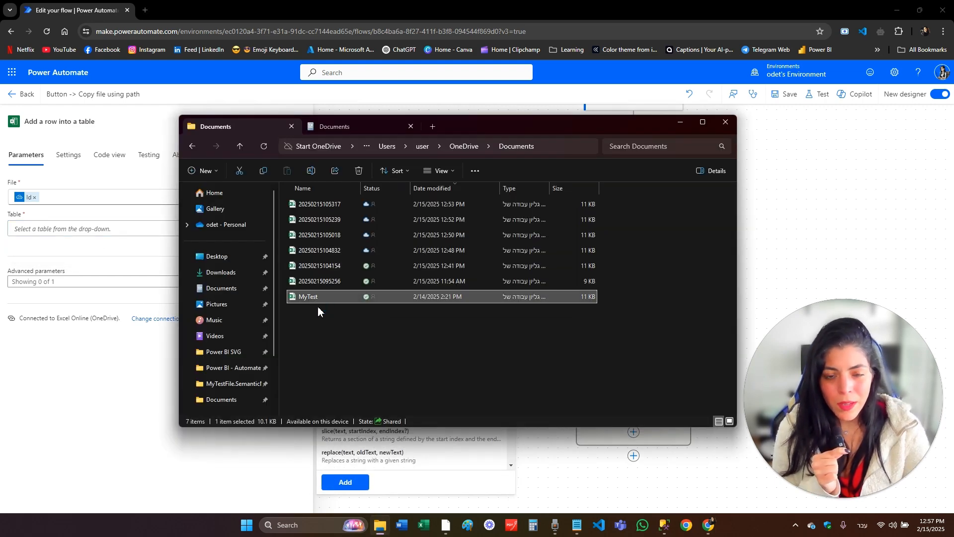
key(Return)
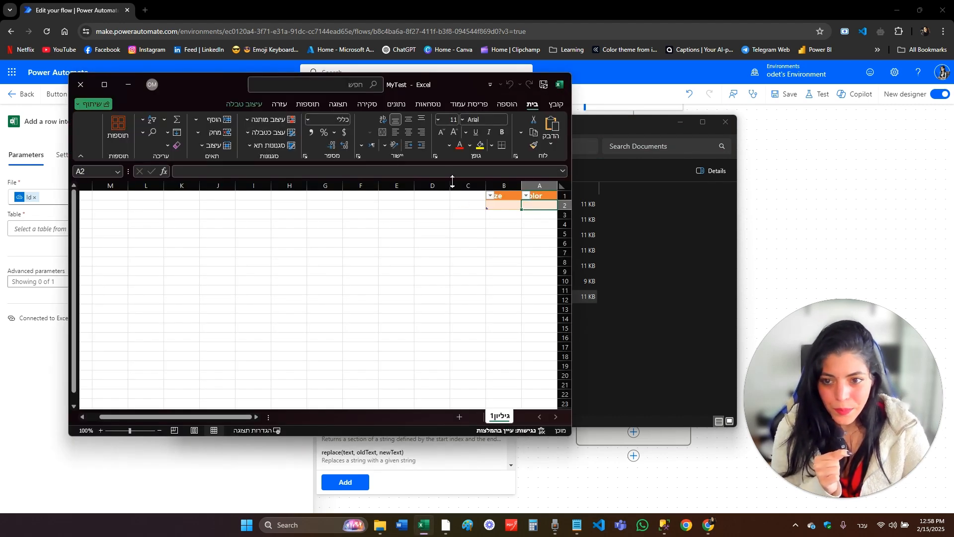
click(231, 106)
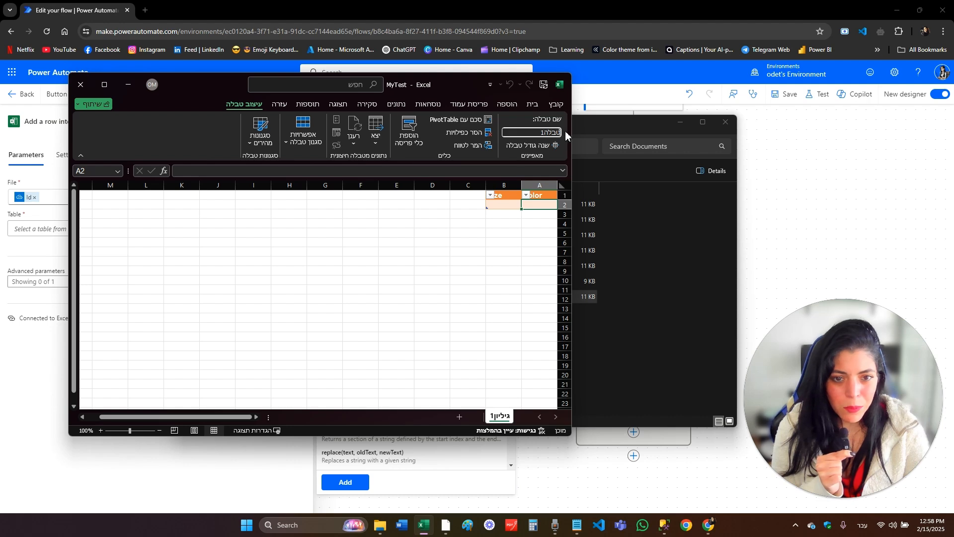
click(542, 133)
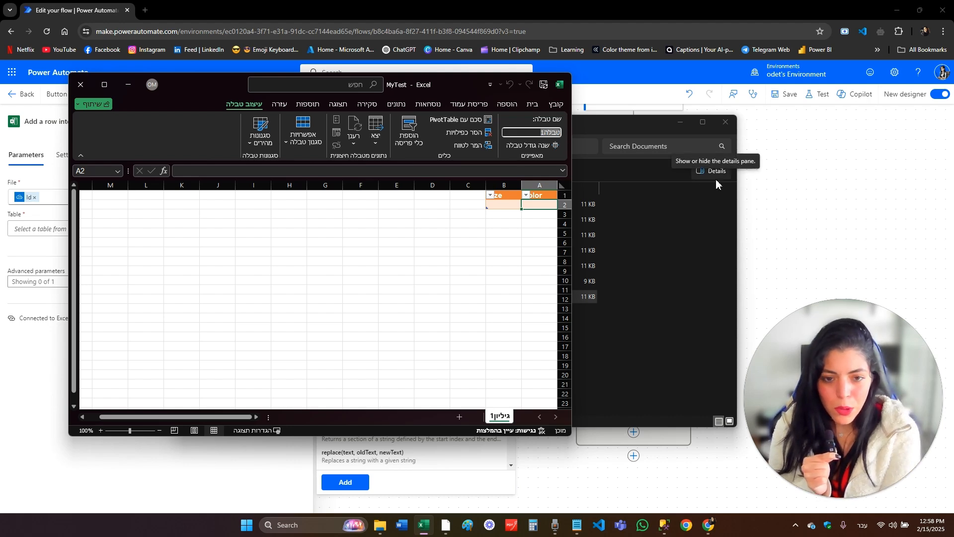
click(80, 84)
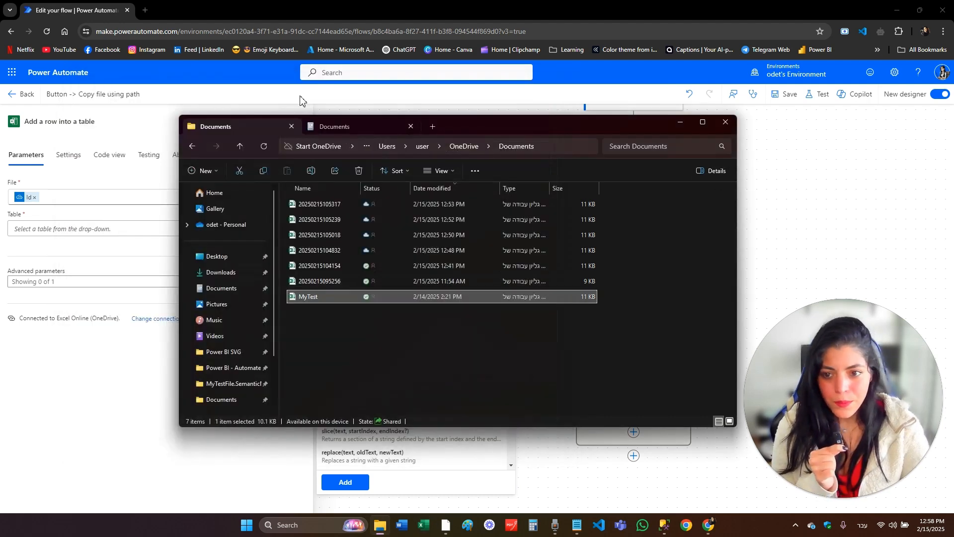
click(680, 123)
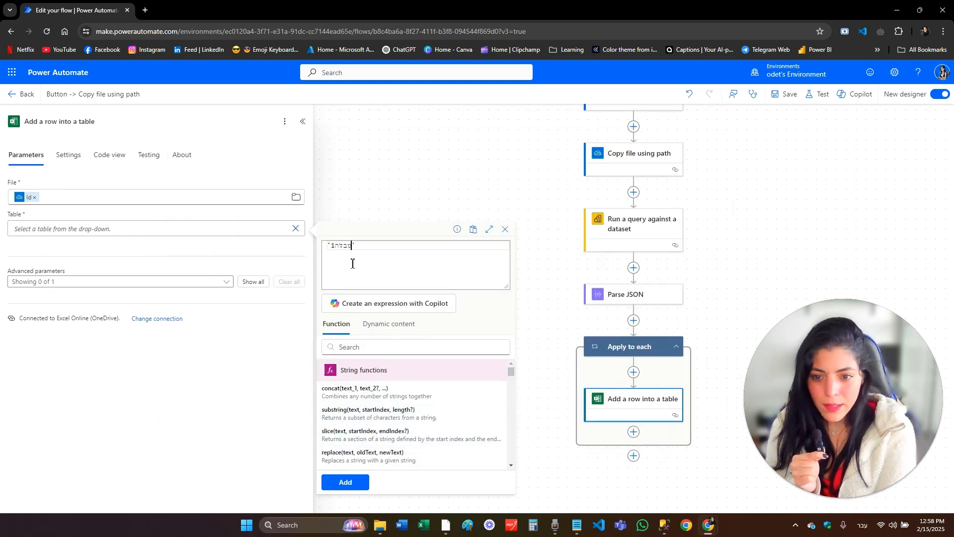
click(346, 481)
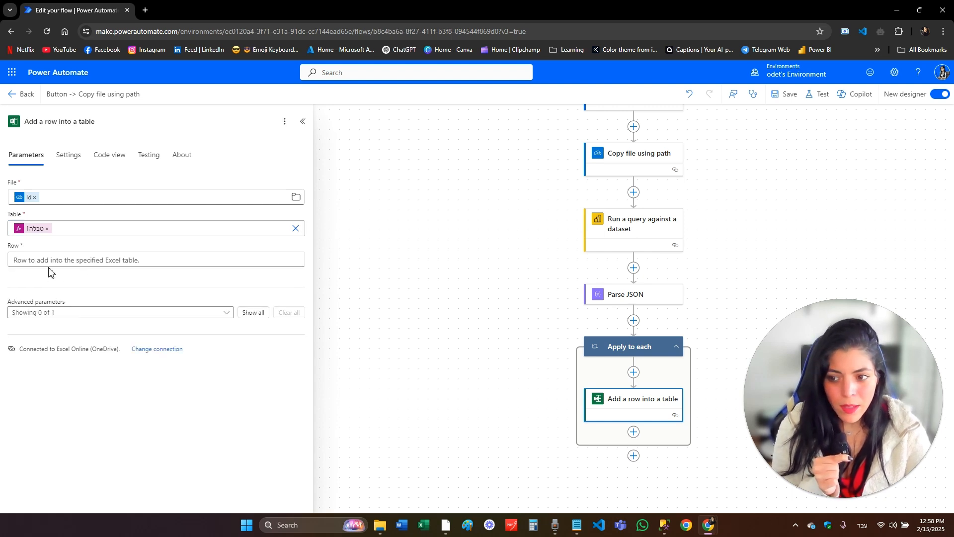
- Start the Row parameter as a JSON object in braces, with the key "Color" mapped to the Parse JSON output Body DimProduct[Color]
click(49, 261)
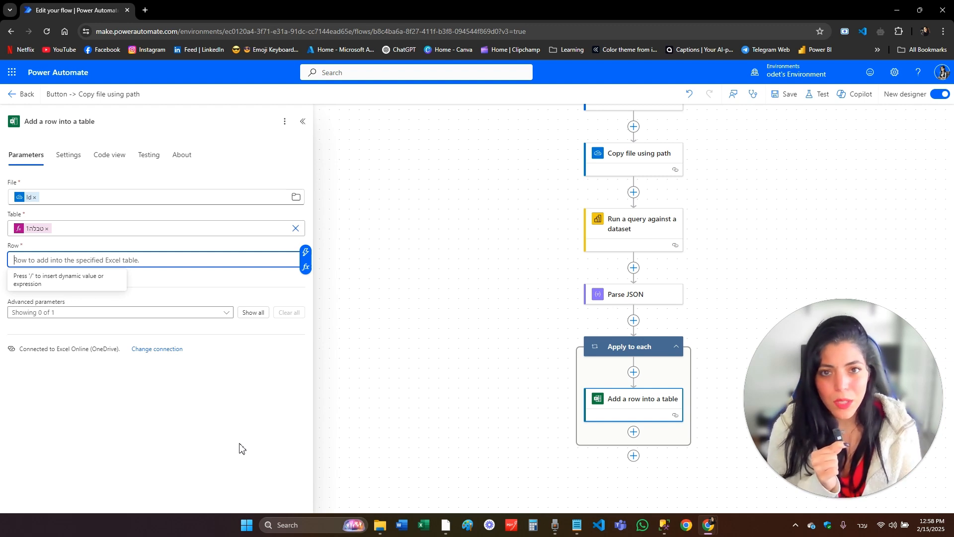
text({)
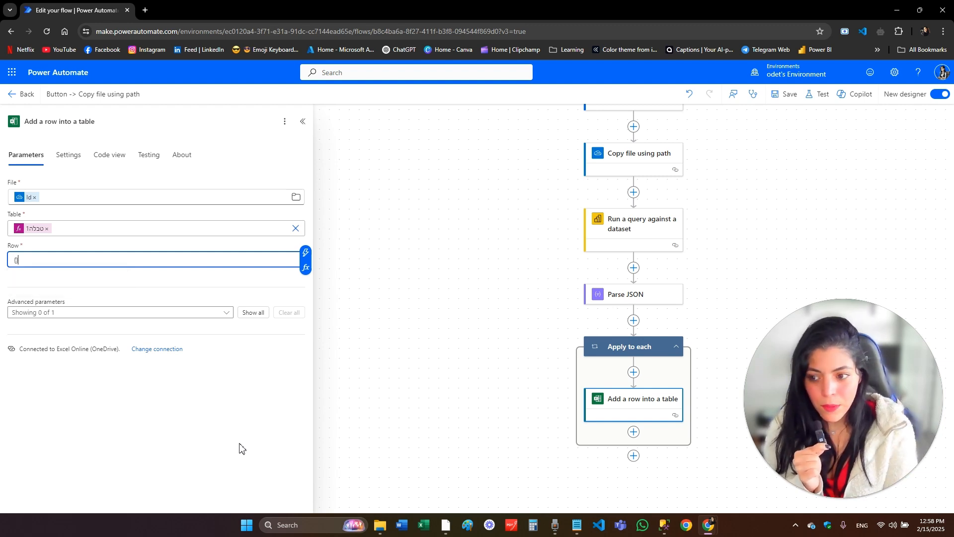
key(Return)
key(Return)
text(})
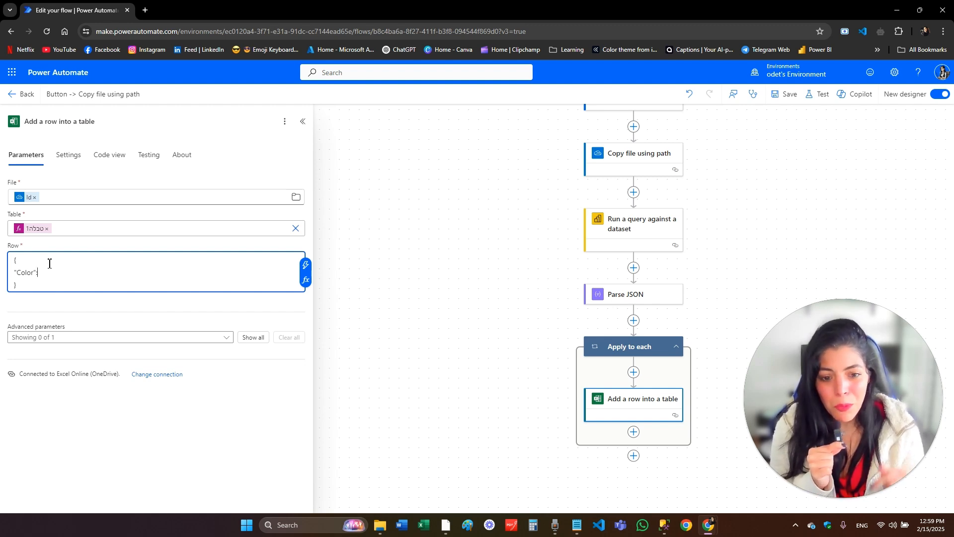
click(305, 265)
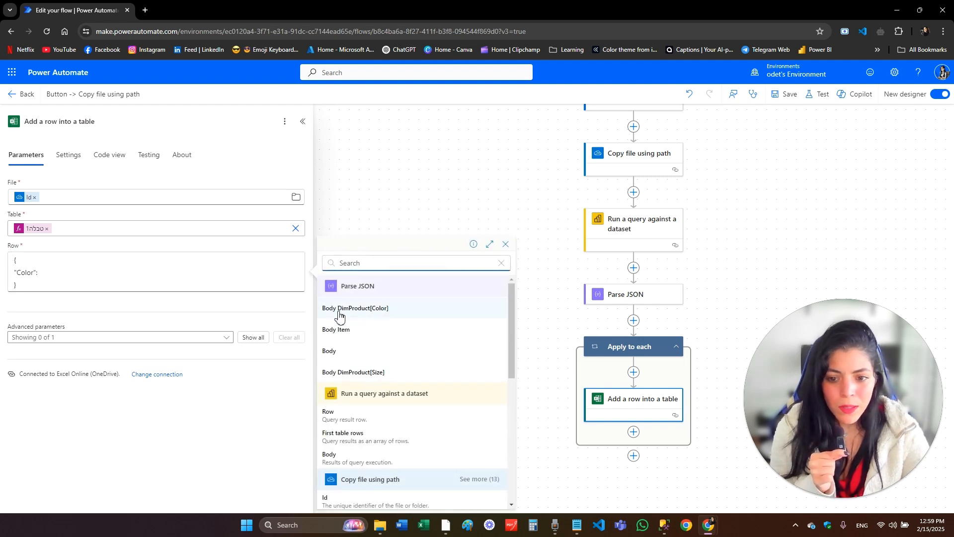
click(366, 316)
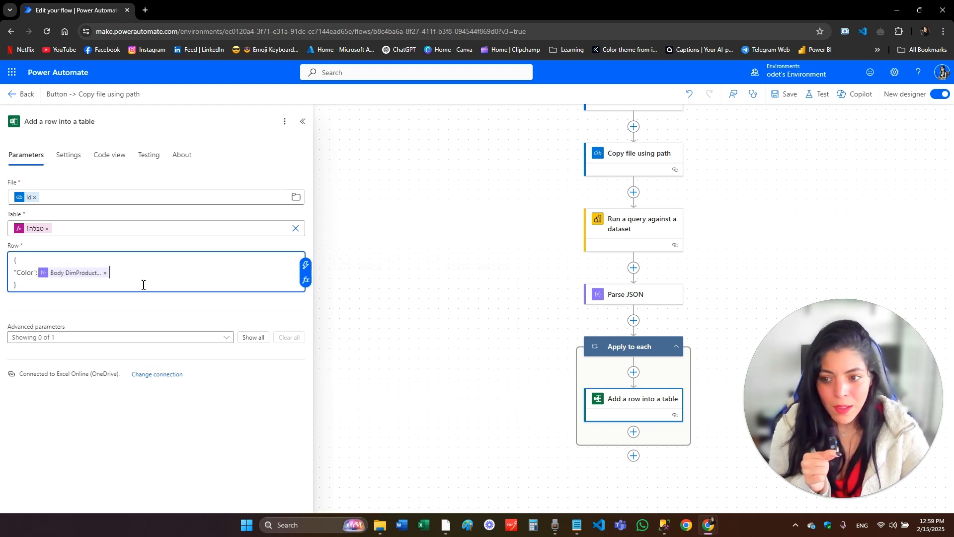
- Add the key "Size" to the Row object, mapped to Body DimProduct[Size], and save the flow
text(,)
key(Return)
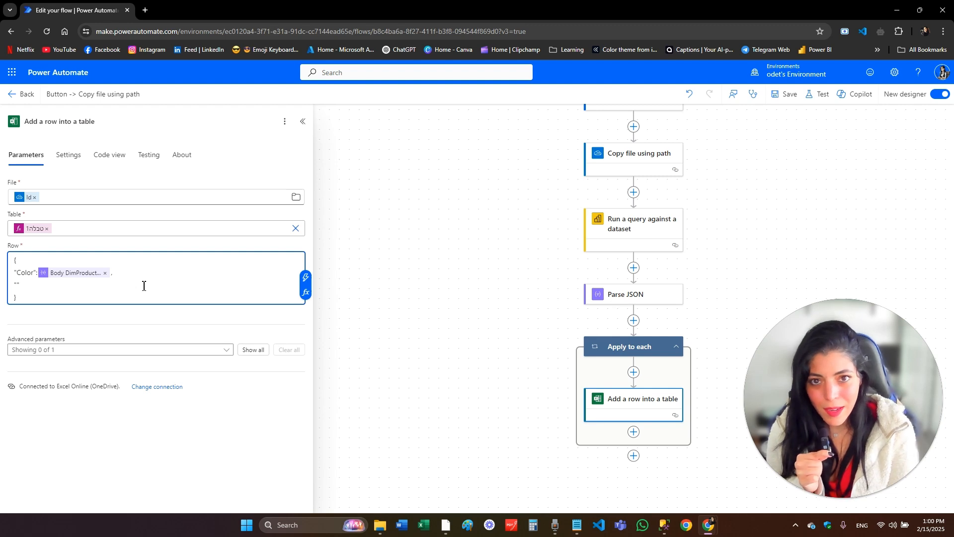
text(Size)
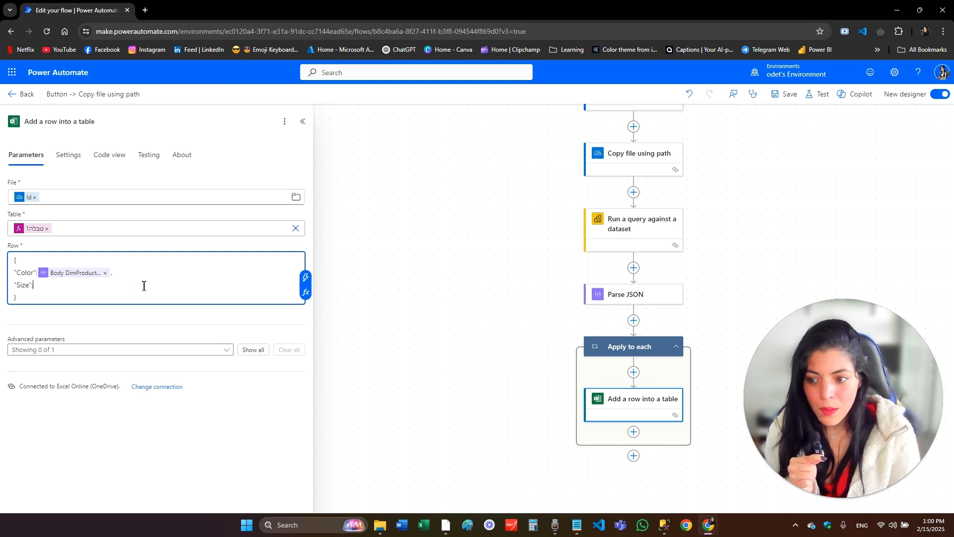
click(305, 277)
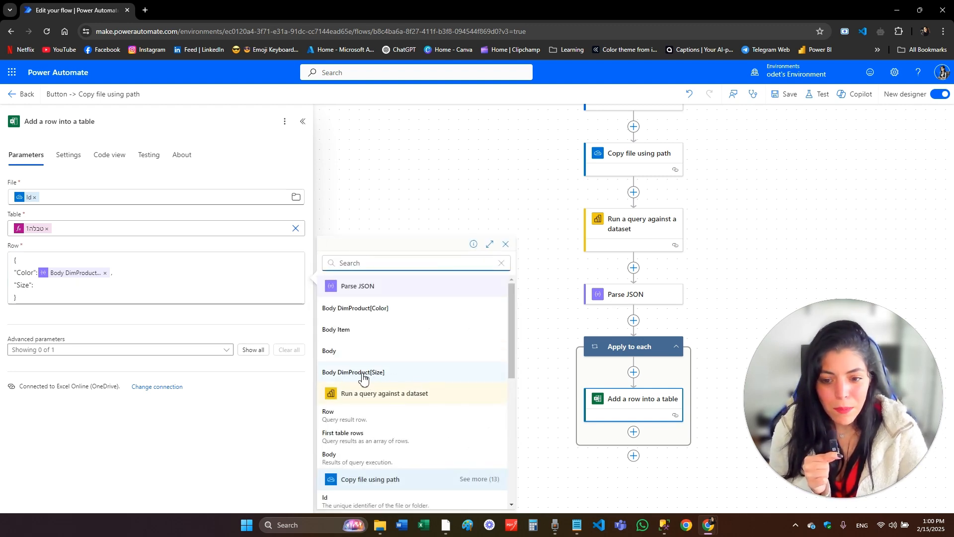
click(380, 374)
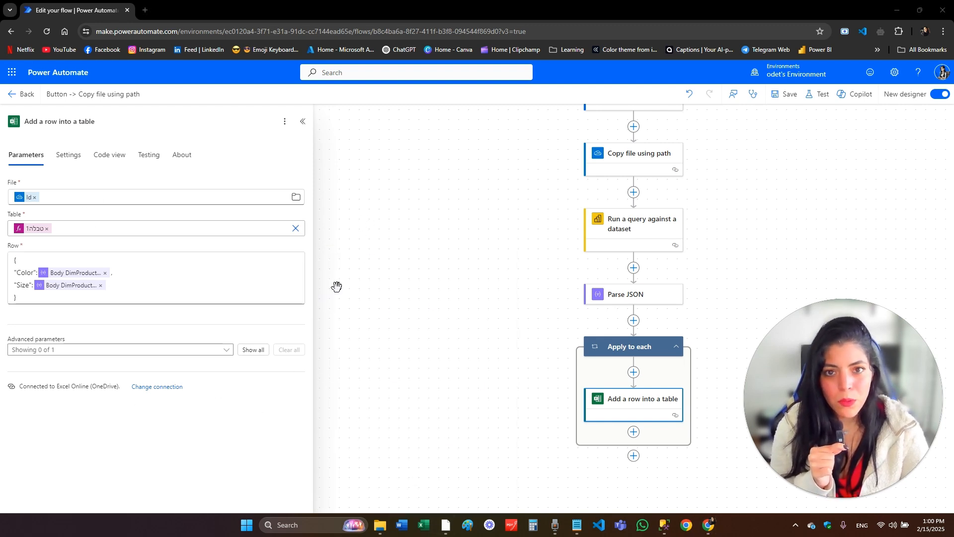
click(785, 94)
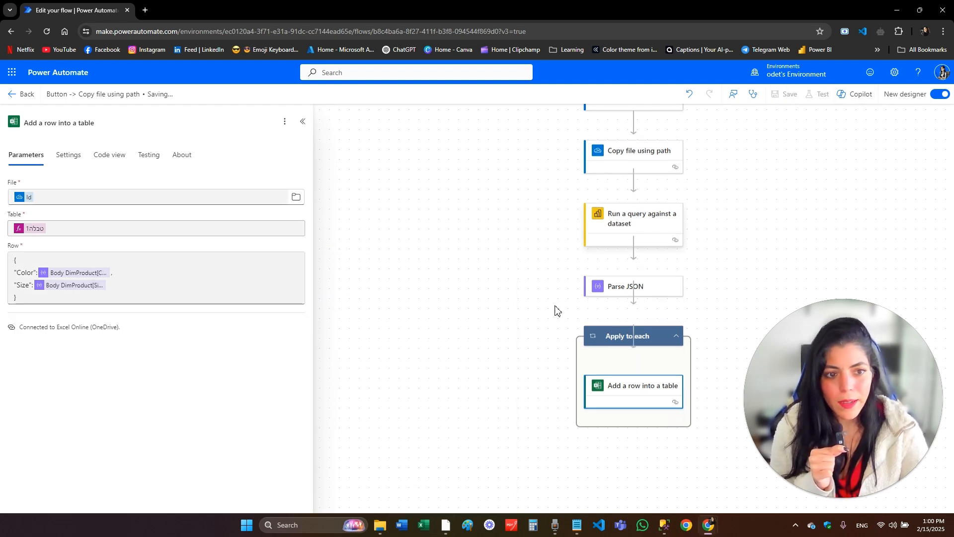
- Delete the six timestamp-named workbooks from the OneDrive Documents folder in File Explorer, keeping only MyTest
mouse_move(382, 528)
click(379, 472)
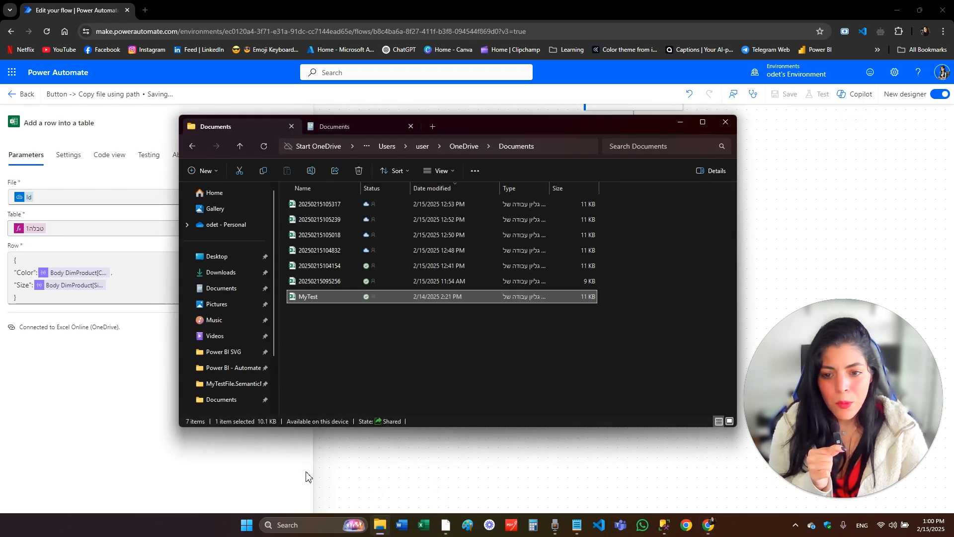
drag(630, 281, 356, 205)
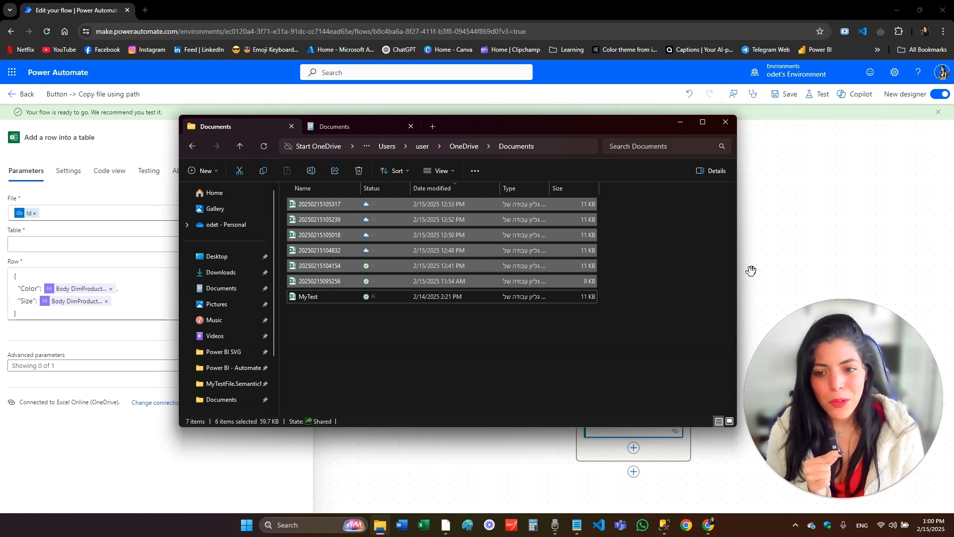
key(Delete)
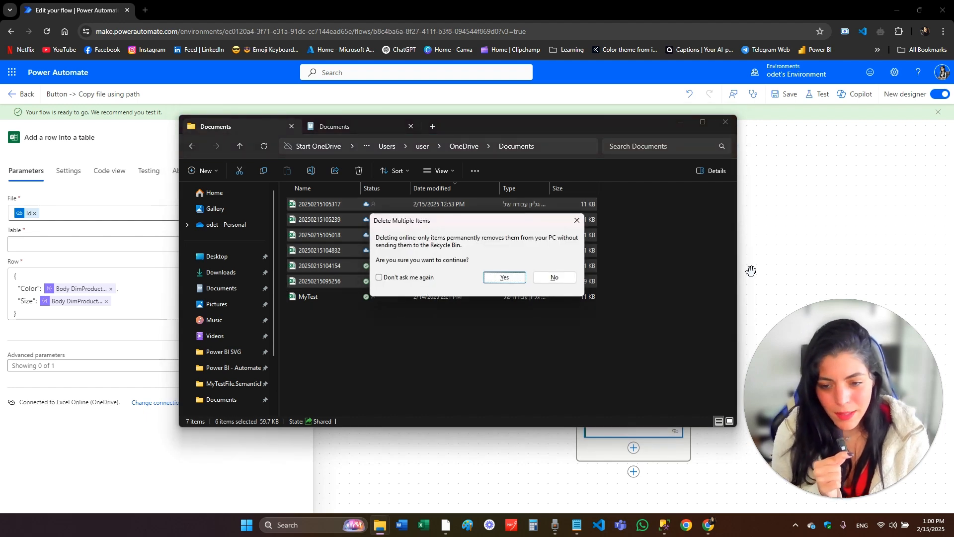
key(Return)
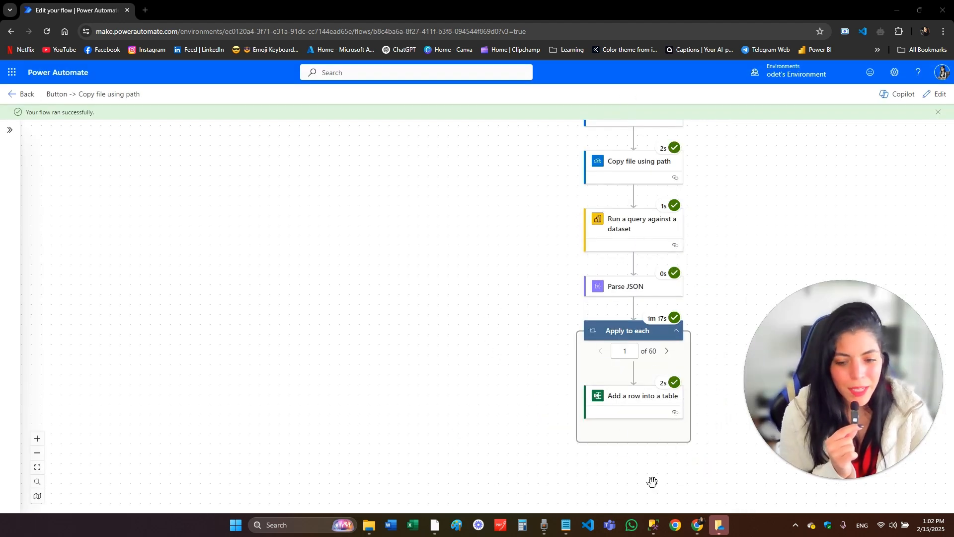
click(369, 526)
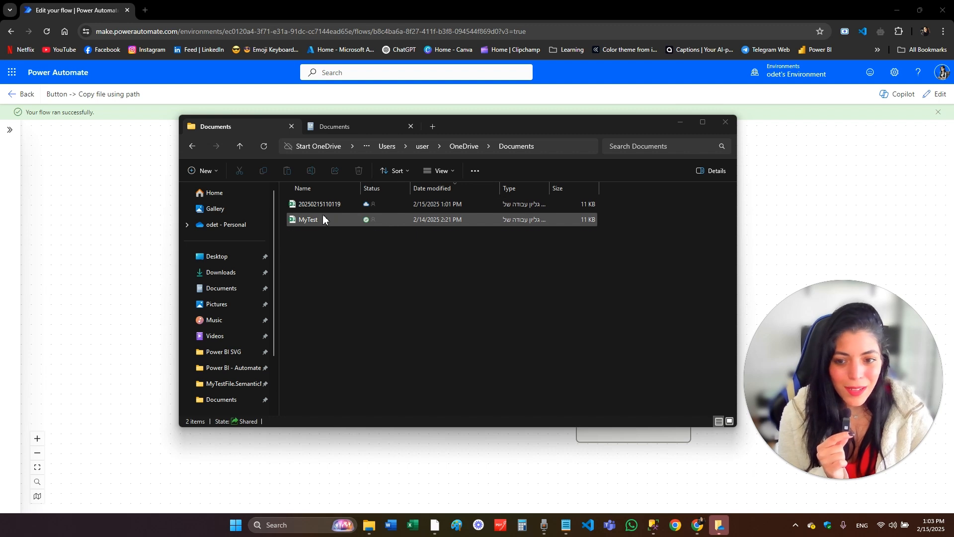
double_click(333, 205)
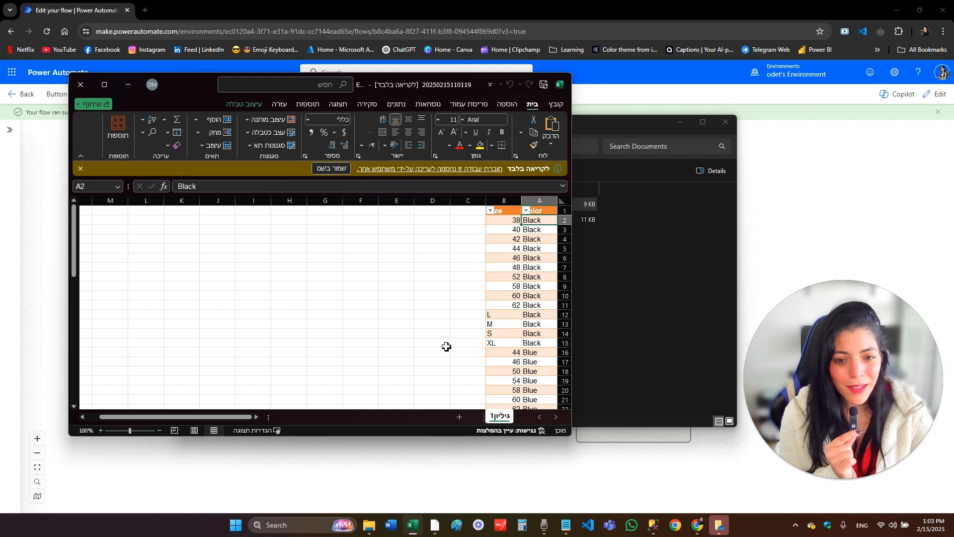
scroll(378, 249, down, 7)
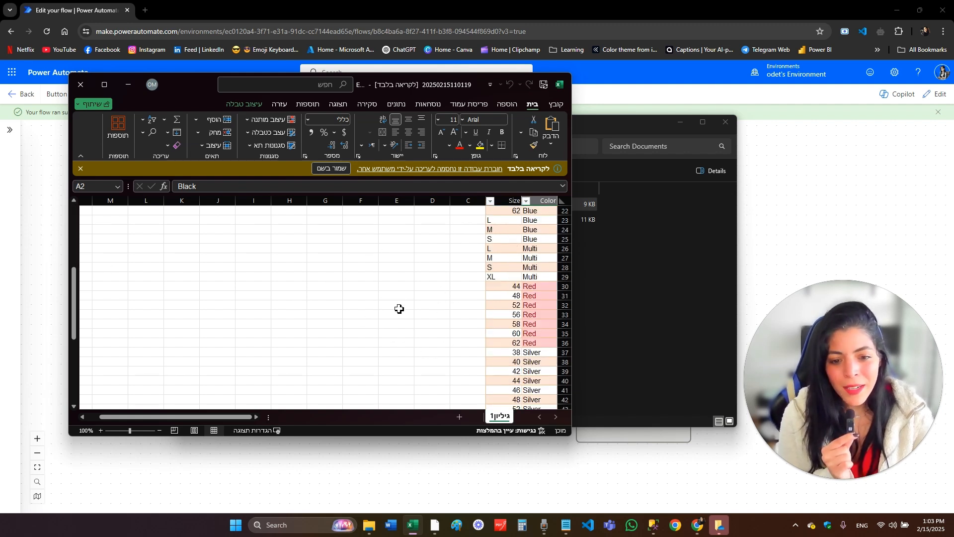
drag(529, 288, 530, 333)
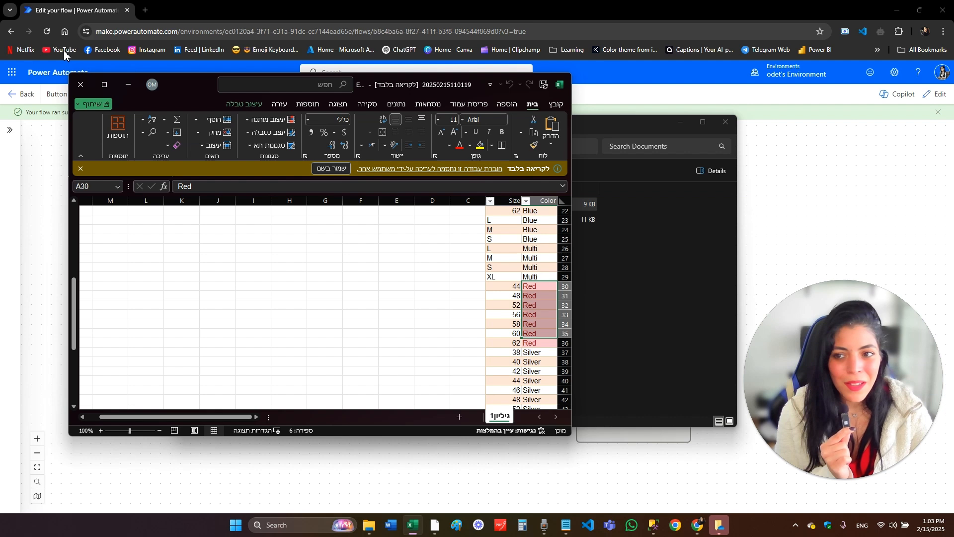
scroll(477, 288, up, 5)
scroll(487, 302, up, 2)
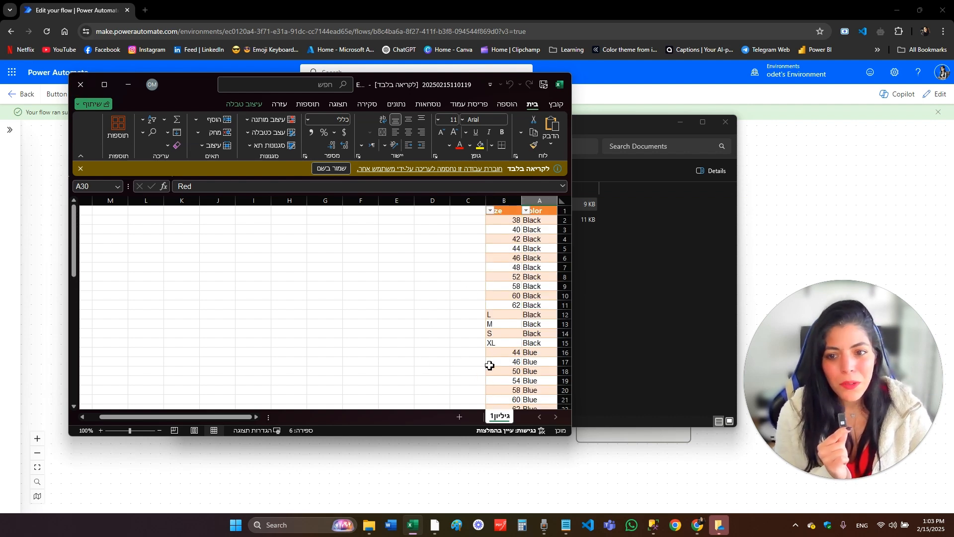